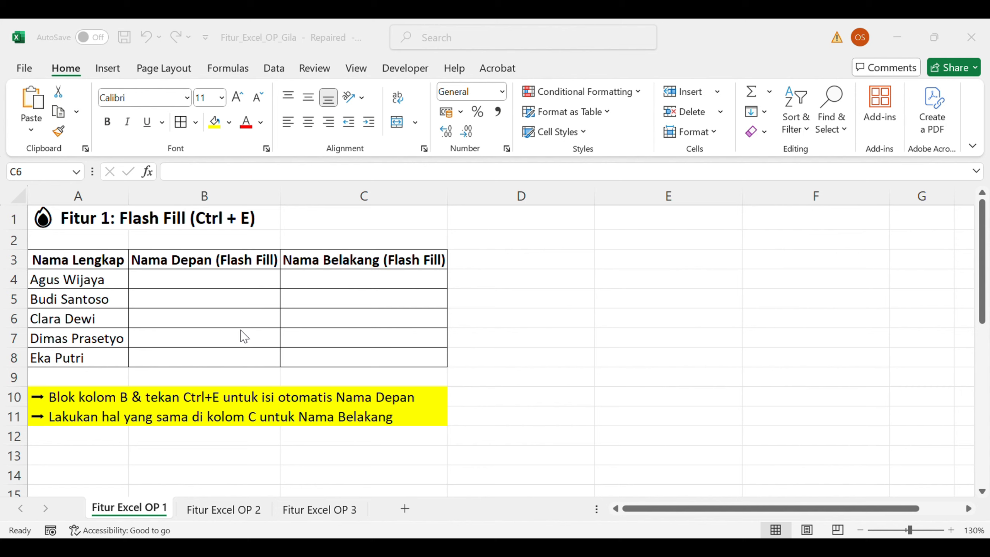
Step: Examine the name table's Nama Lengkap column and the empty Nama Depan and Nama Belakang columns
left_click(179, 342)
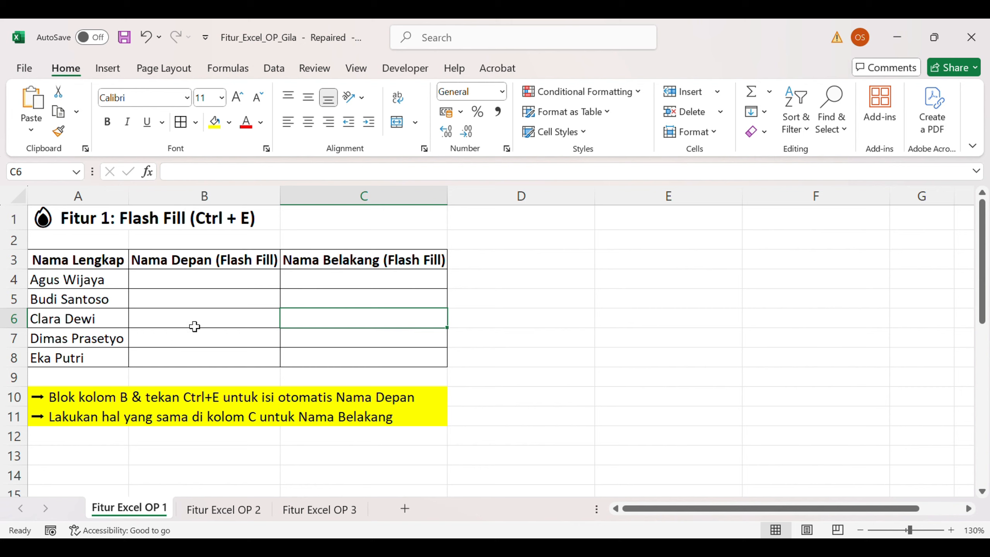
left_click(234, 326)
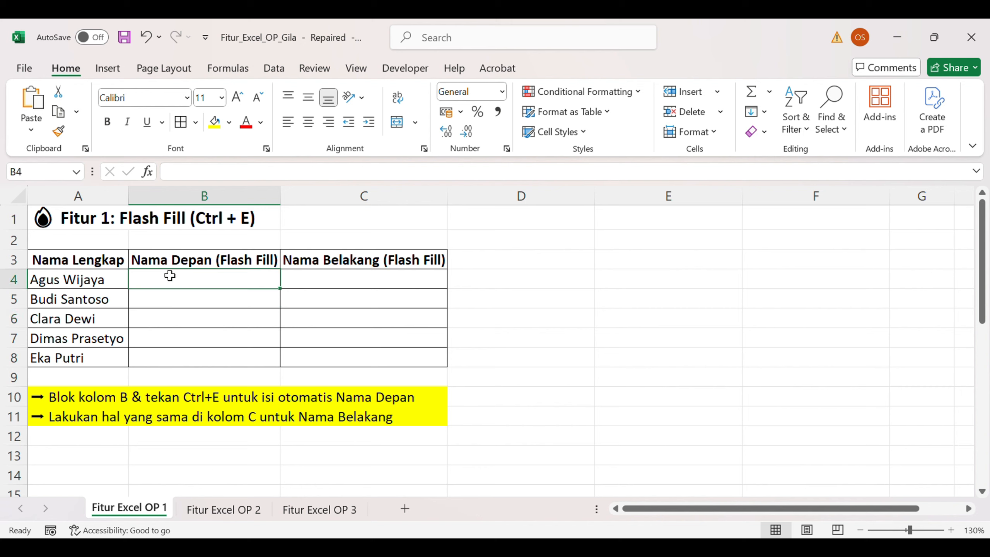
left_click(113, 227)
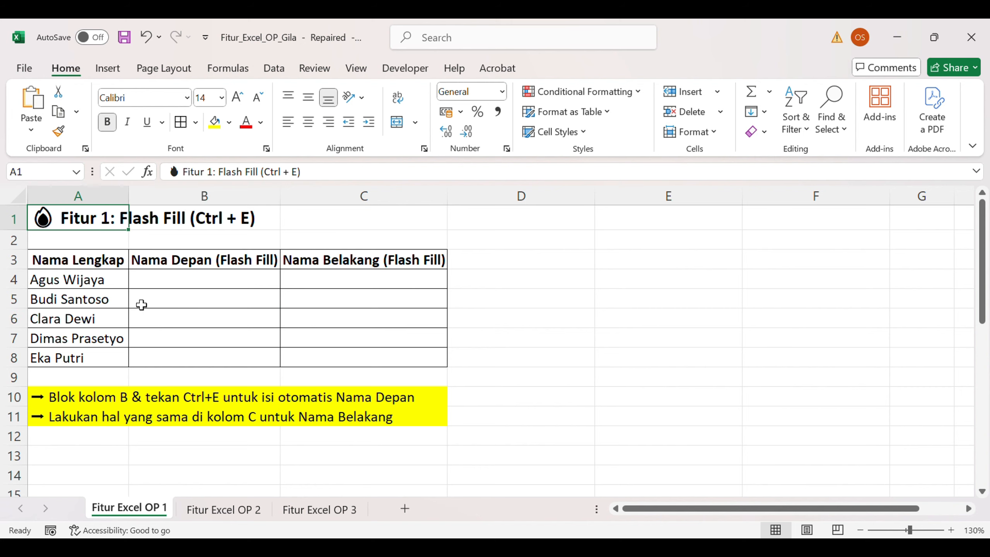
left_click(110, 244)
left_click(167, 278)
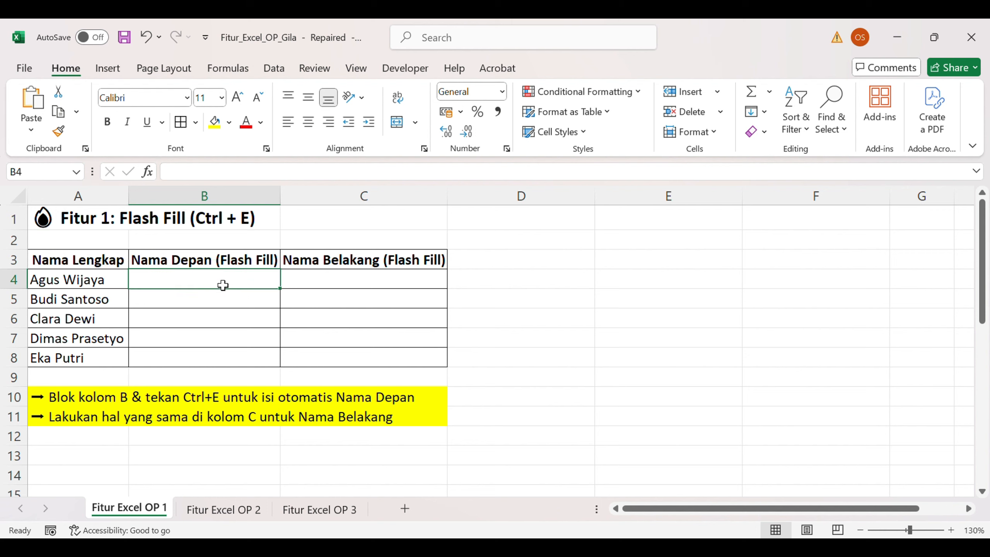
left_click(331, 284)
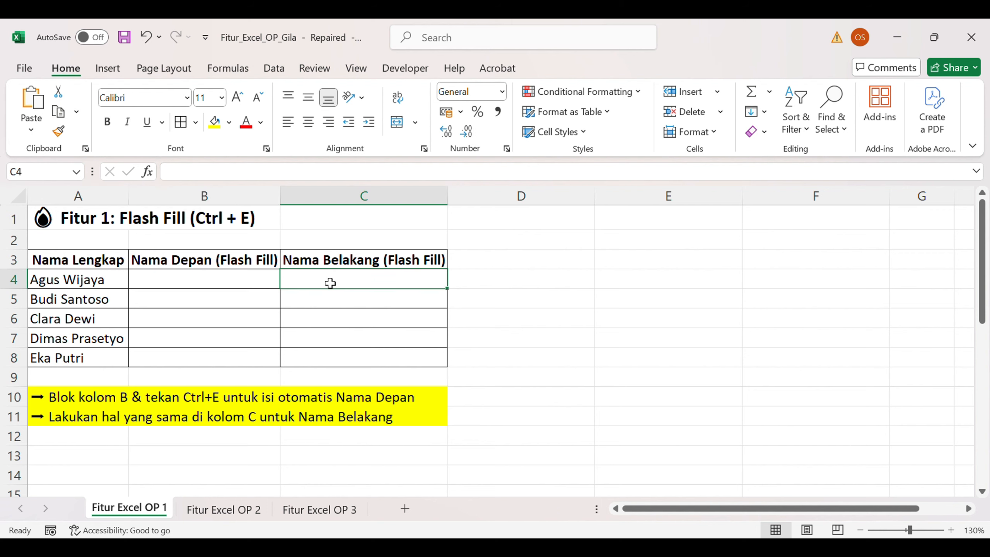
left_click(268, 276)
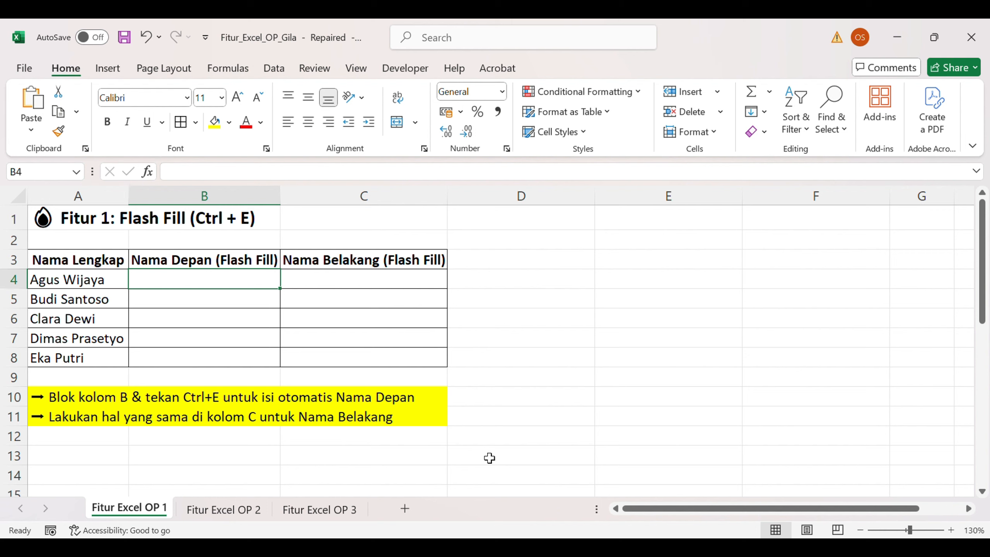
left_click(78, 262)
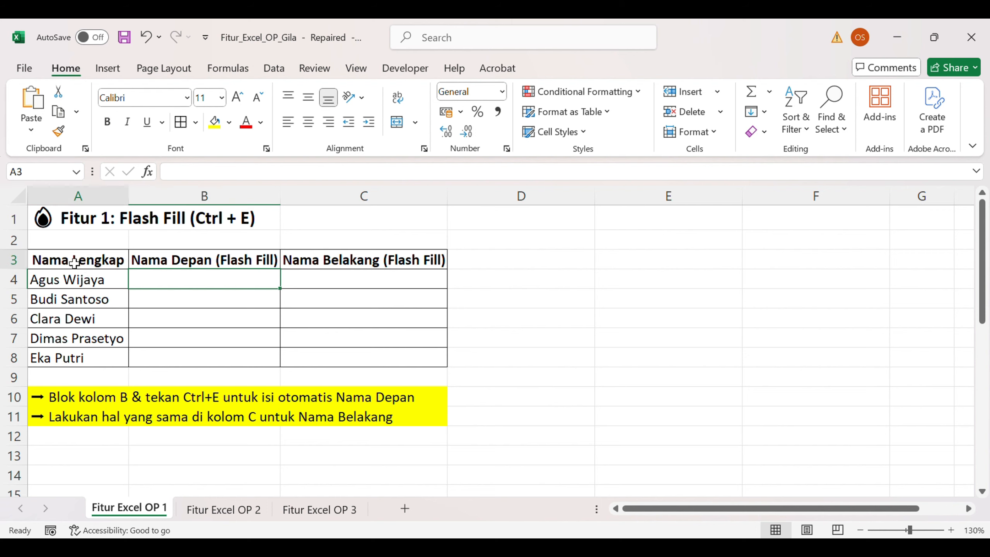
left_click(213, 261)
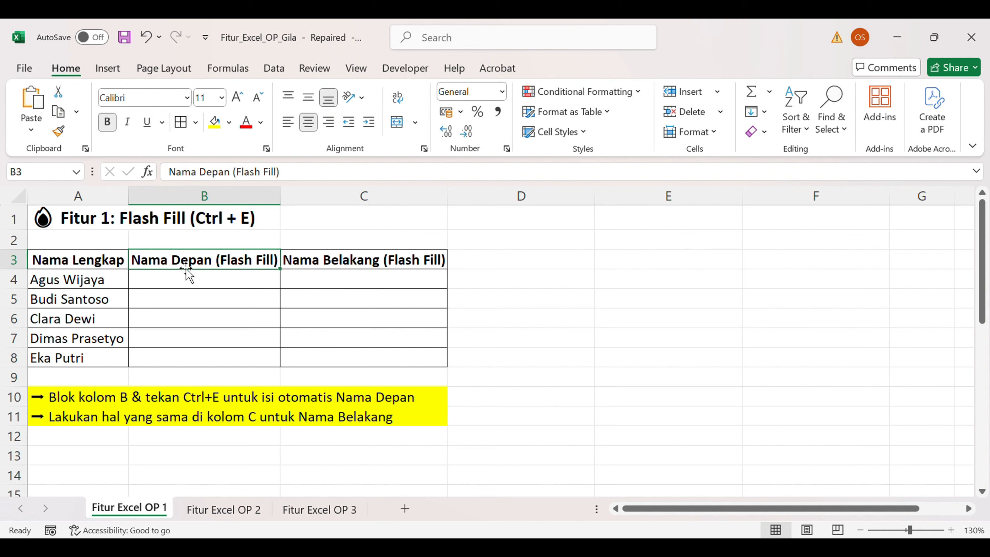
left_click(186, 280)
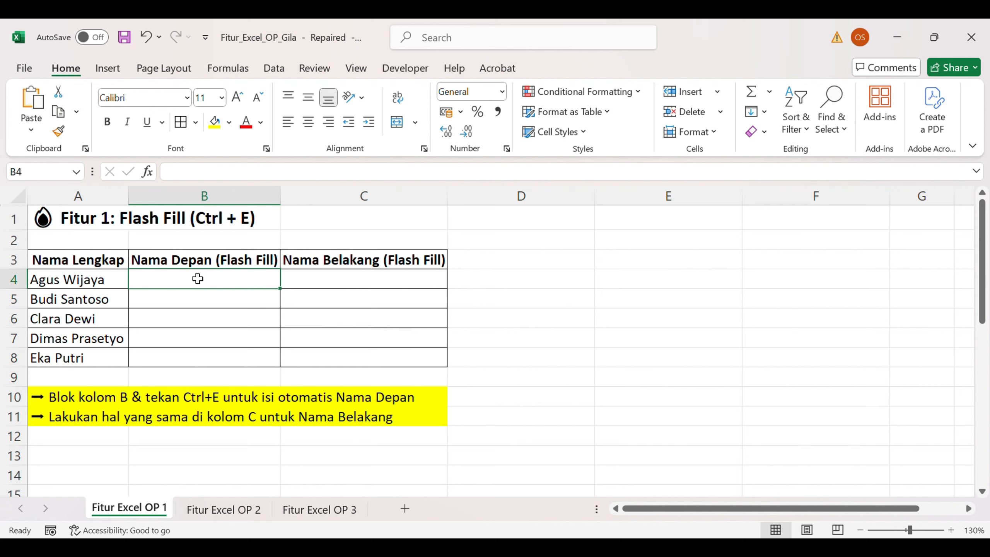
left_click_drag(197, 278, 355, 296)
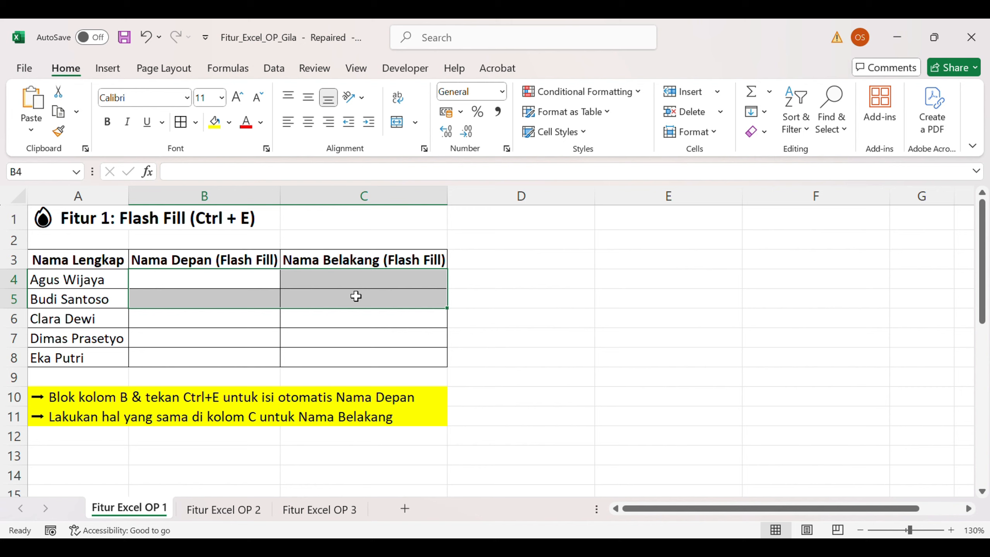
Step: Enter the first name from A4 in B4 and the last name from A4 in C4 as fill examples
left_click(245, 280)
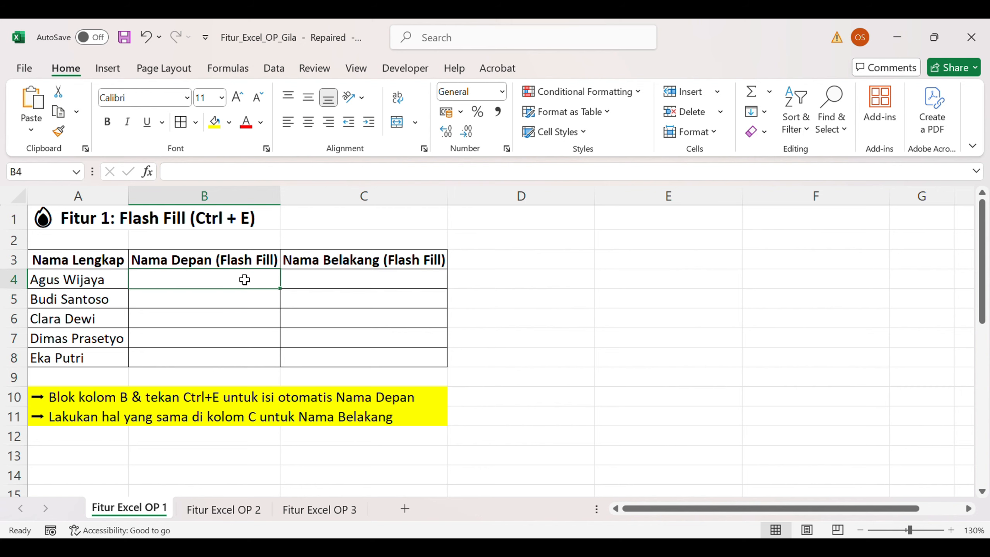
type("Agus")
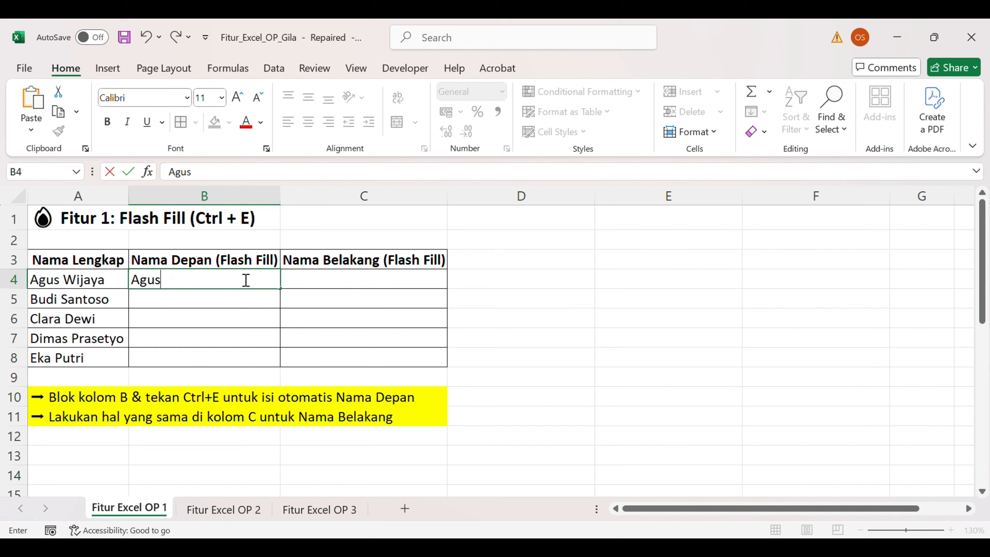
key("Tab")
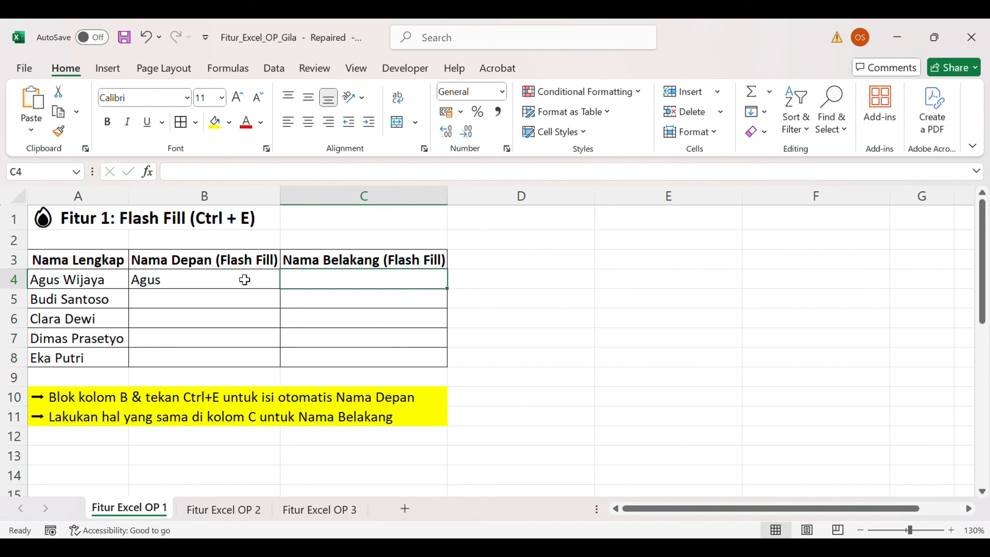
type("Wijaya")
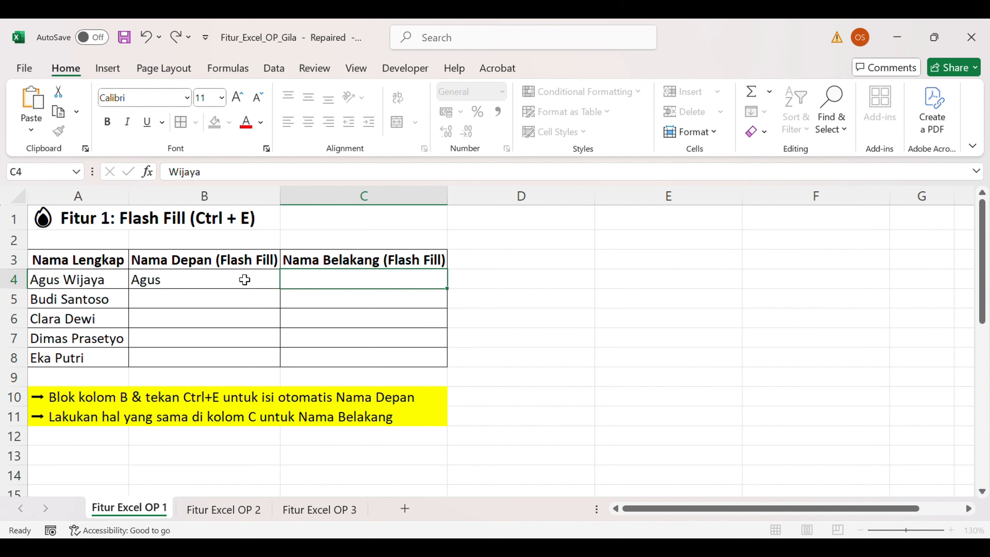
key("Return")
Step: Flash Fill the remaining first names from B5 and the remaining last names from C5
key("Left")
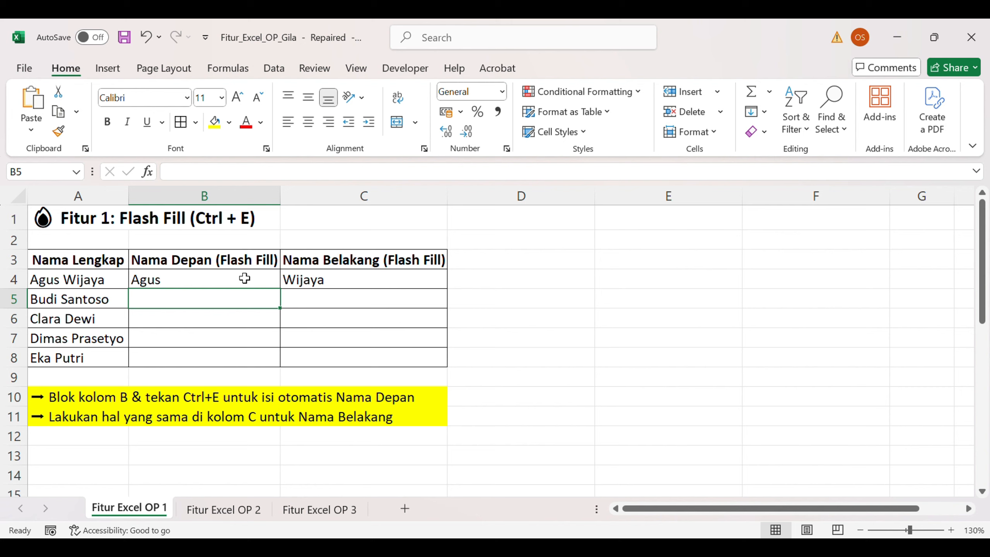
key("ctrl+e")
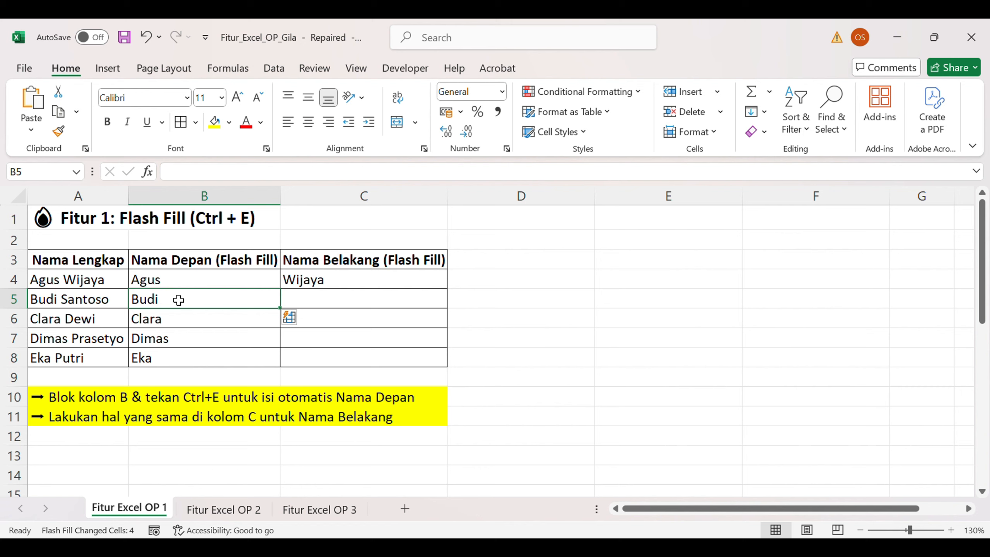
left_click(313, 301)
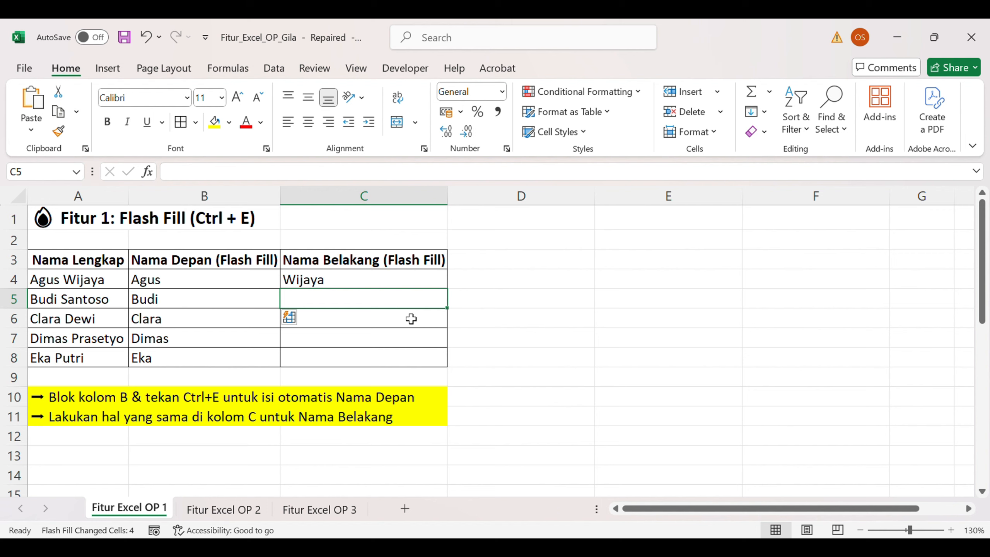
key("ctrl+e")
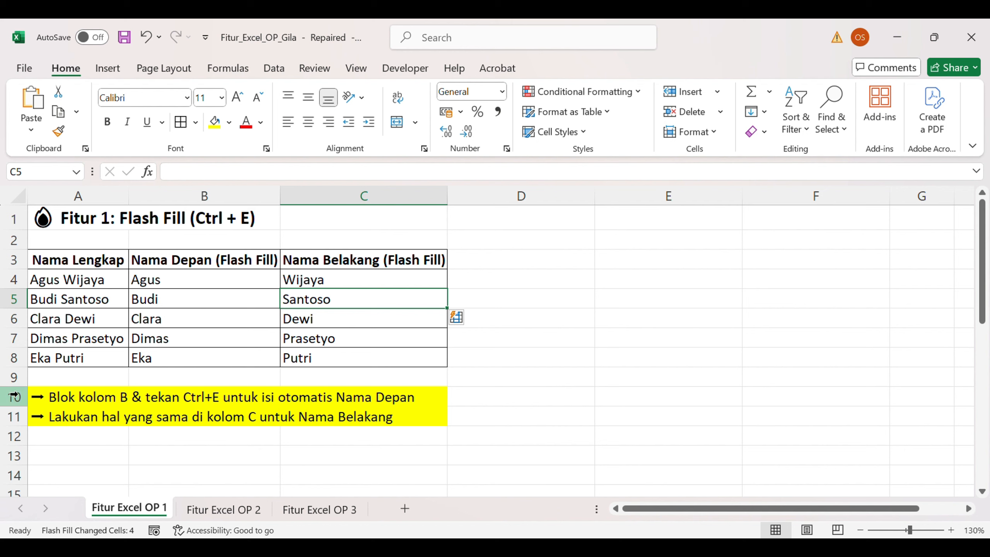
left_click_drag(14, 396, 15, 416)
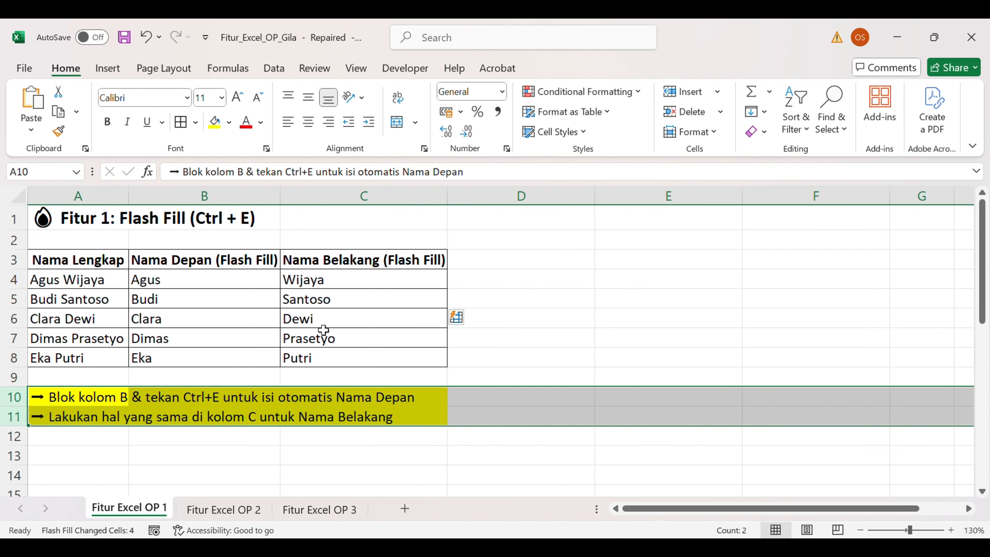
left_click(380, 336)
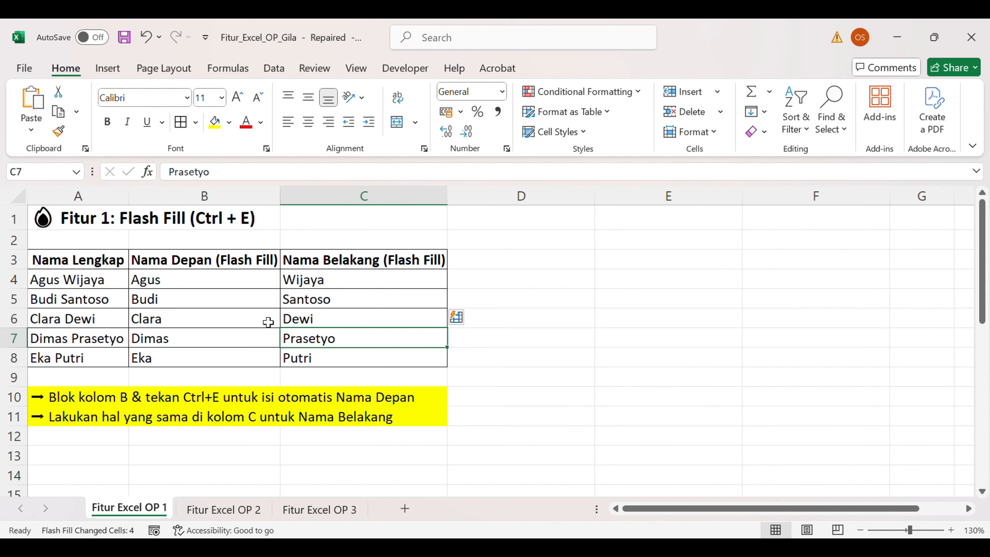
left_click_drag(177, 280, 344, 277)
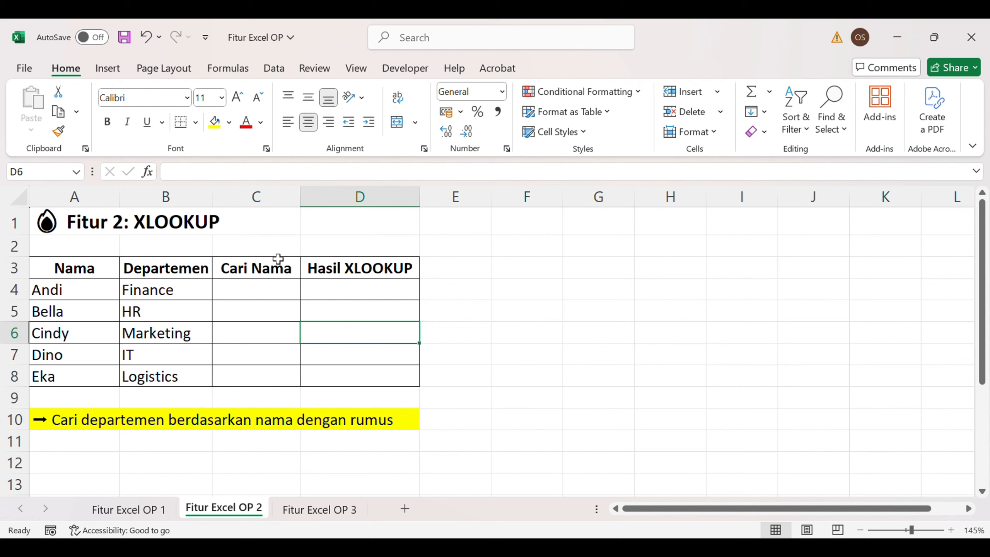
Step: Examine the XLOOKUP table on sheet Fitur Excel OP 2, including its four column headers and the instruction note in row 10
left_click(197, 265)
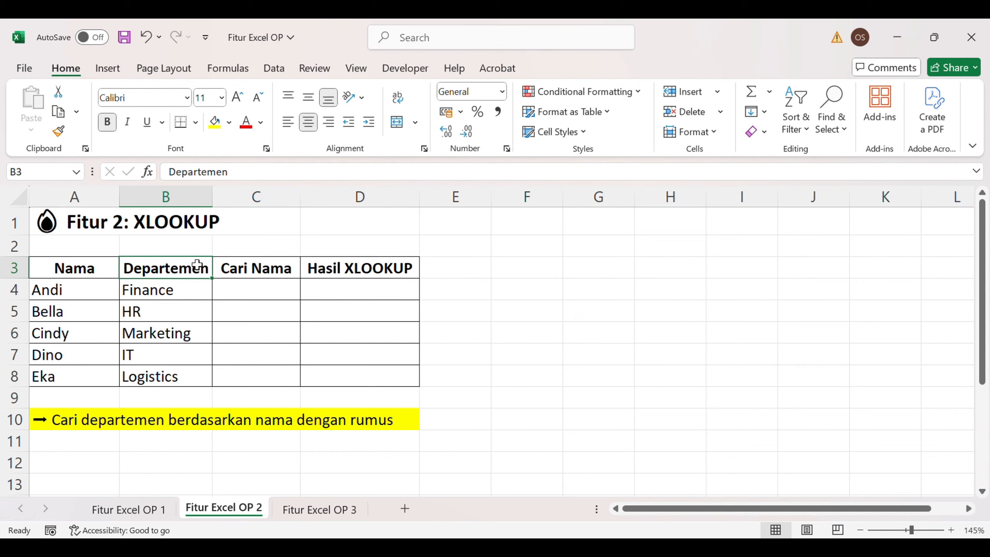
left_click(244, 304)
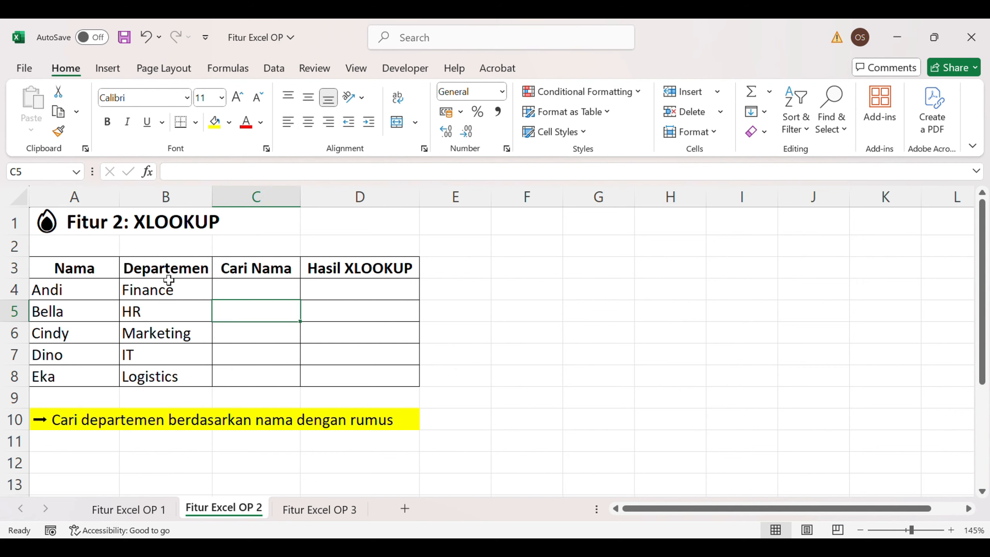
left_click(96, 290)
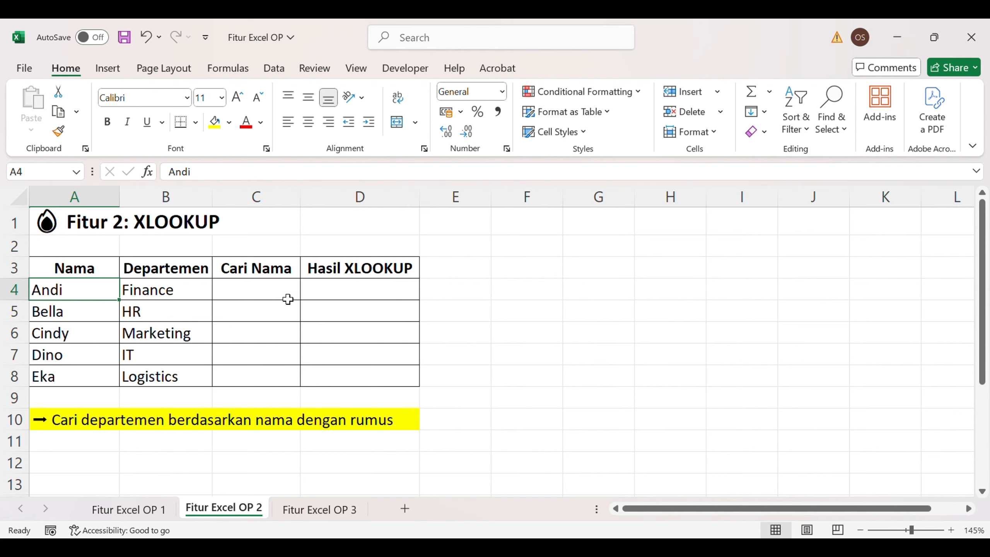
left_click(280, 290)
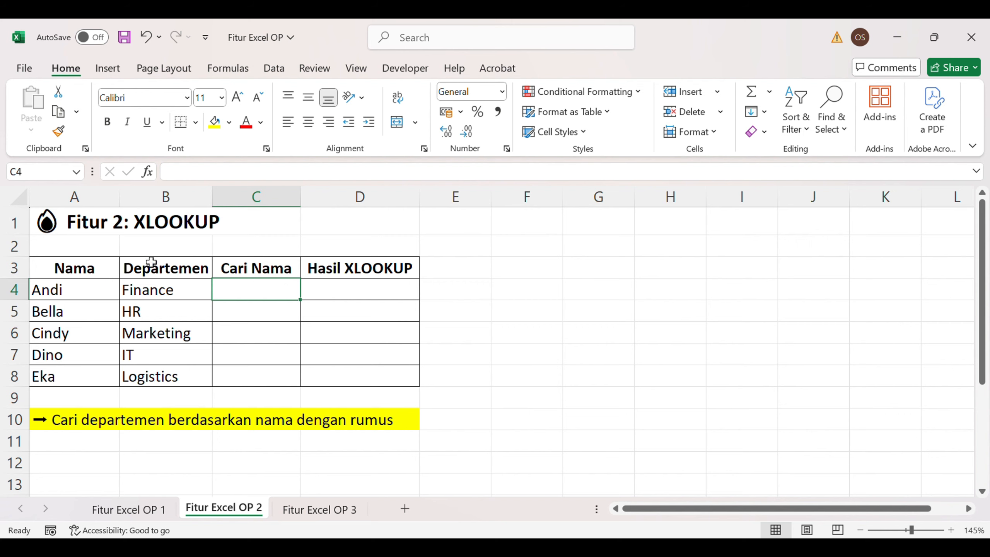
left_click(78, 262)
left_click(165, 274)
left_click(254, 268)
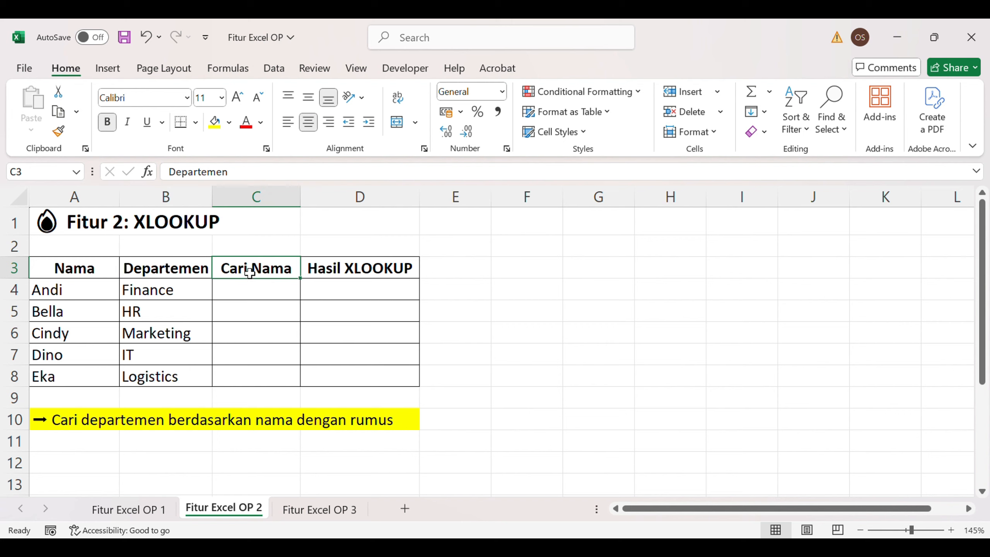
left_click(252, 288)
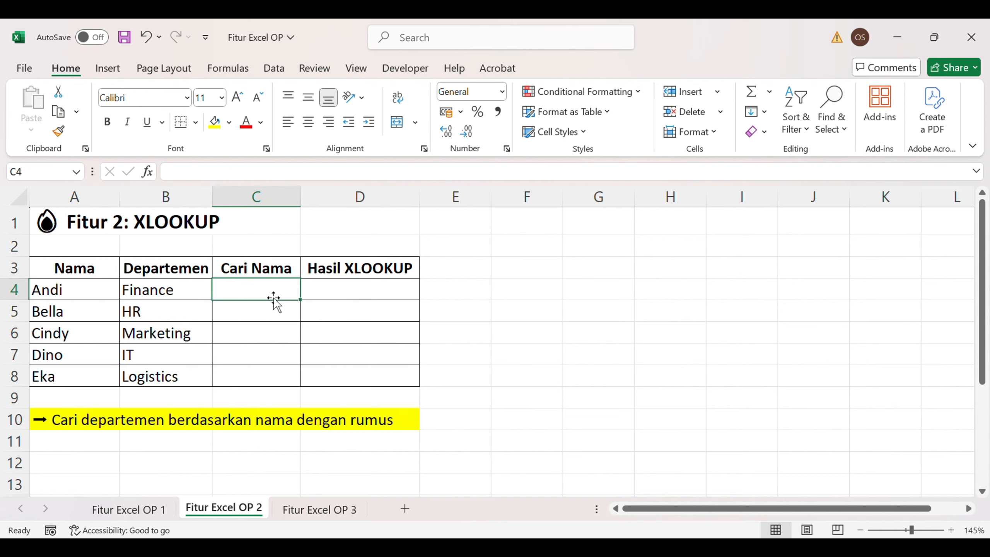
left_click(362, 289)
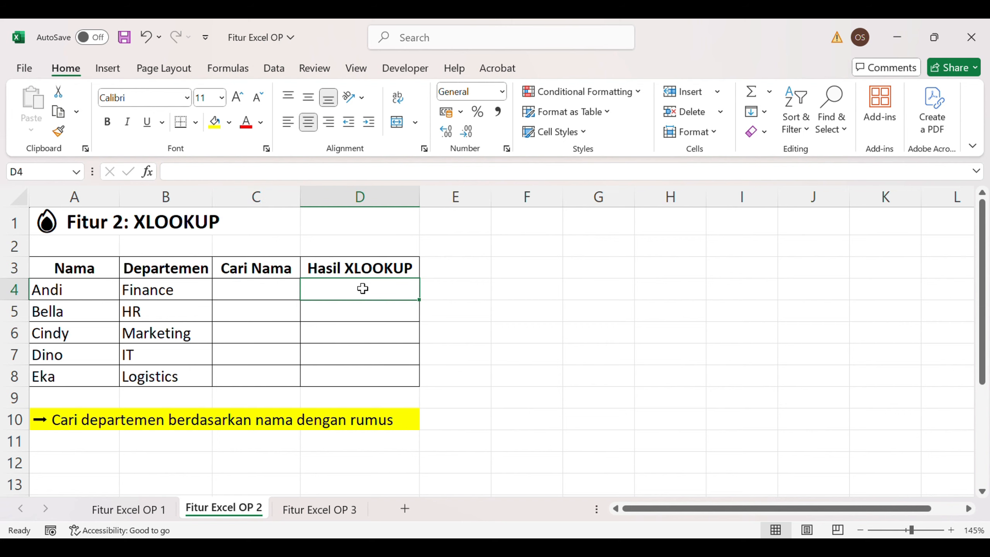
left_click(41, 423)
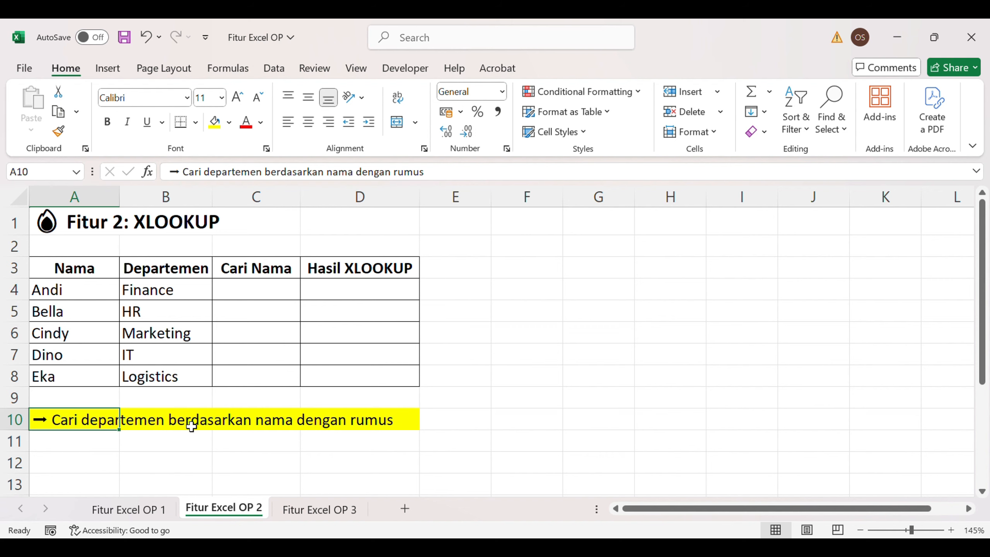
Step: Enter the name from A7 in C4 as the name to look up
left_click(257, 295)
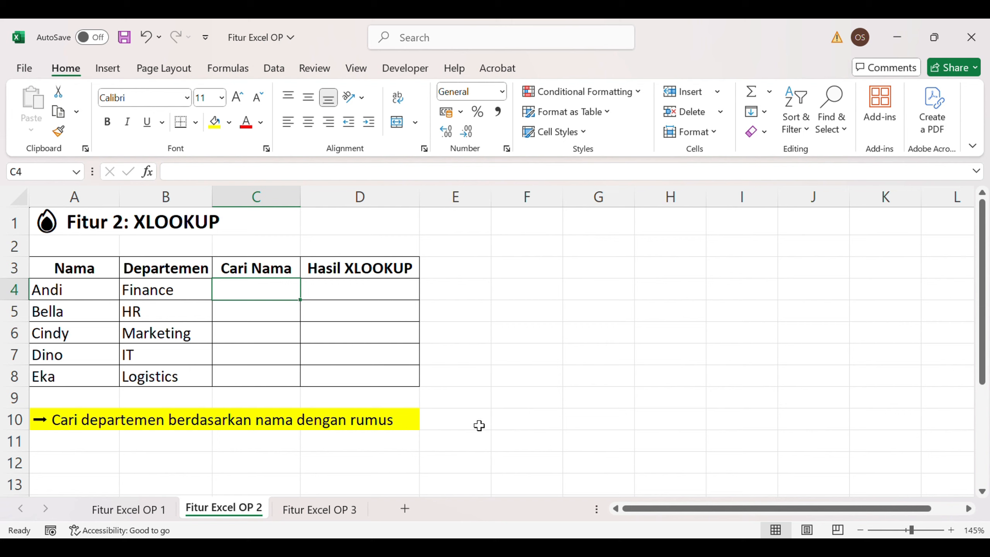
type("Dino")
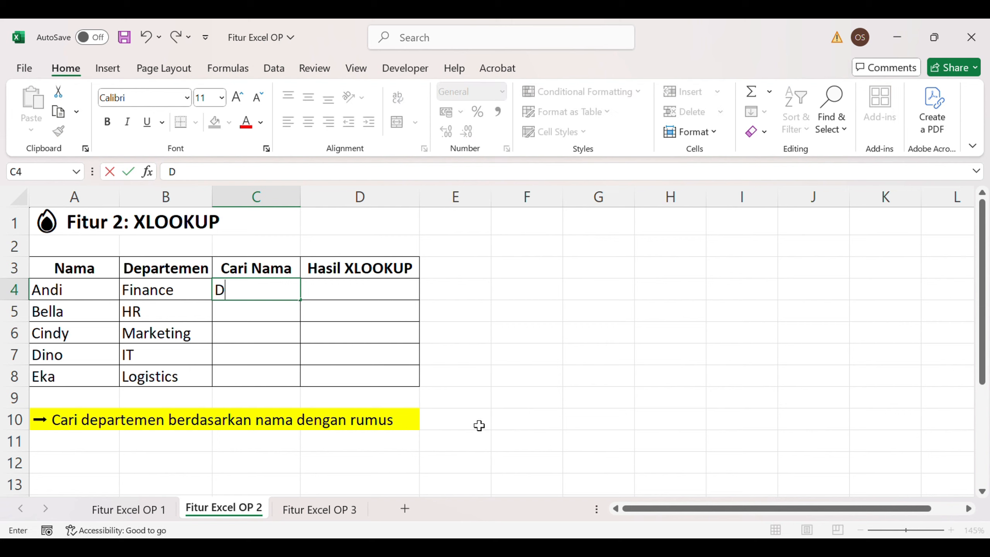
left_click(496, 453)
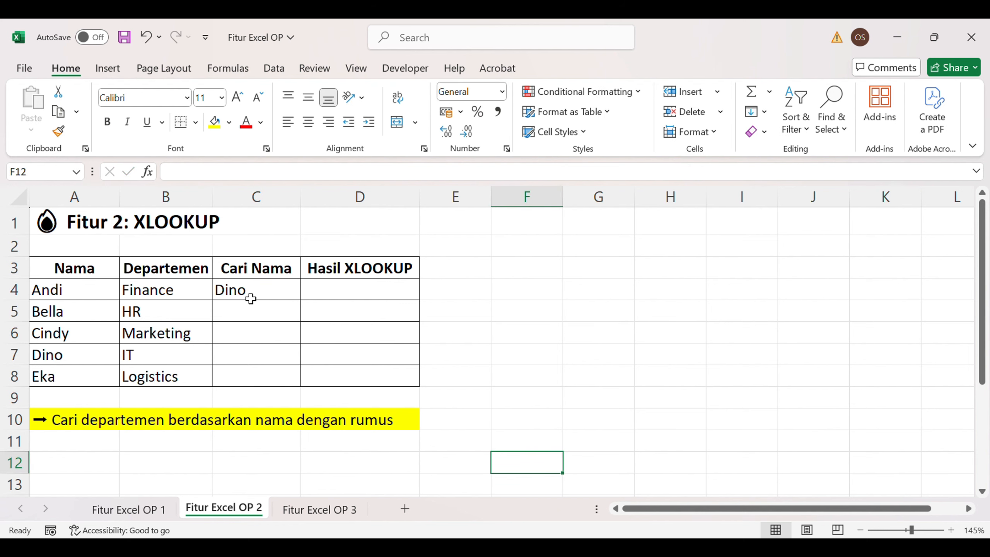
Step: Enter the formula =XLOOKUP(C4;A4:A8;B4:B8;"Tidak ditemukan") in D4
left_click(343, 291)
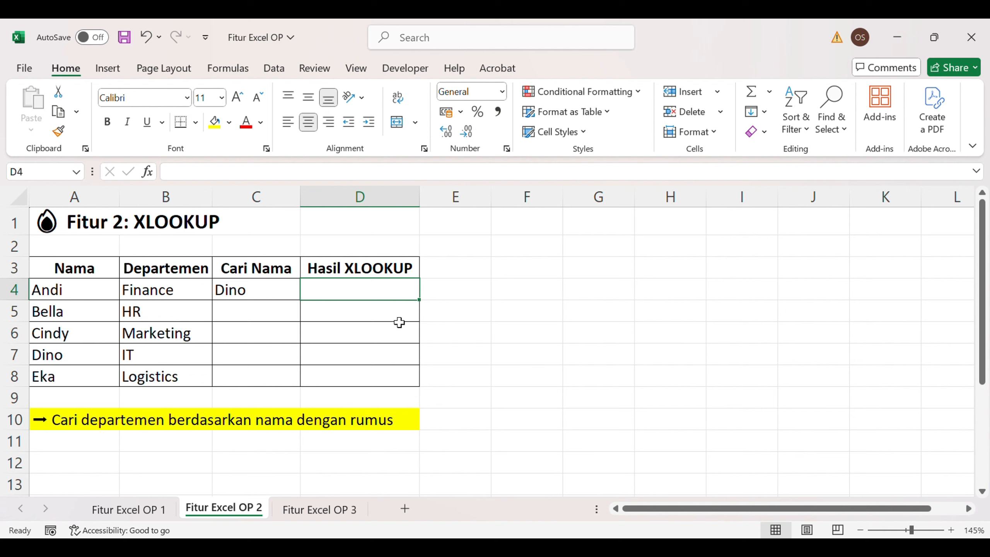
type("=xl")
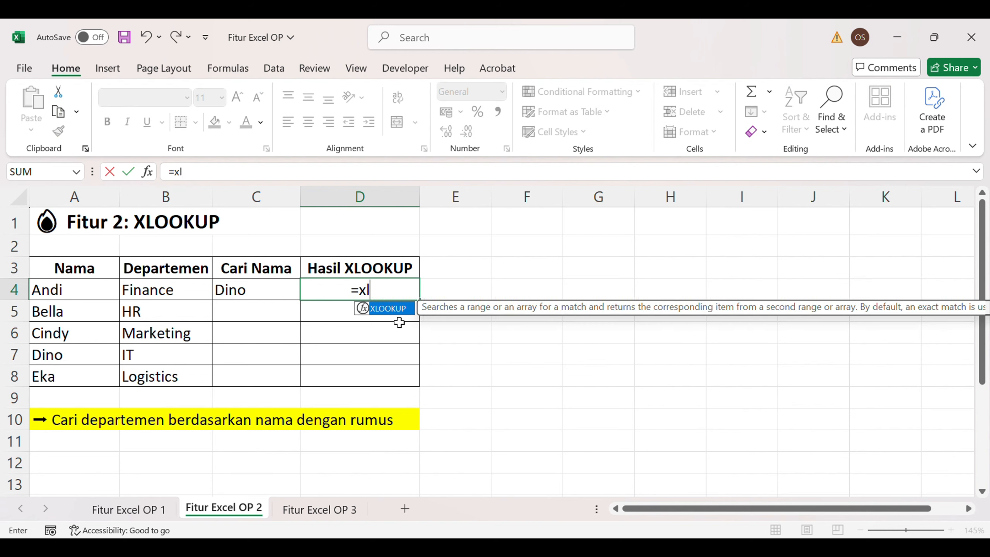
type("ookup(")
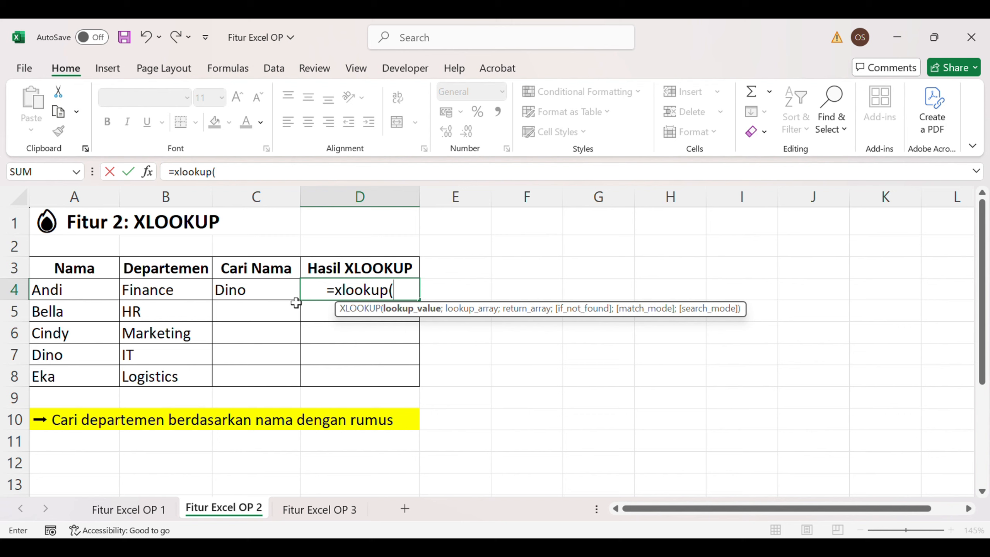
left_click(265, 292)
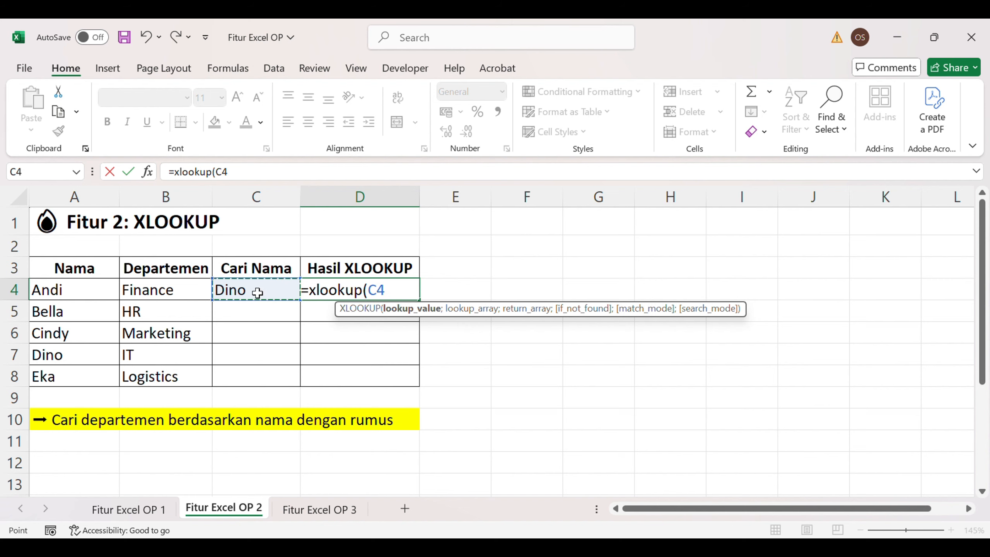
type(";")
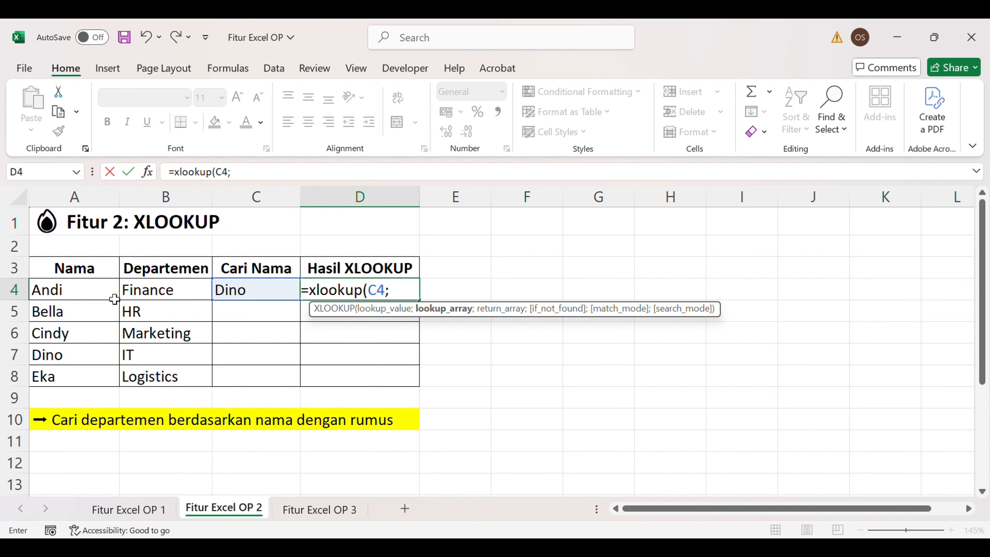
left_click_drag(64, 288, 58, 384)
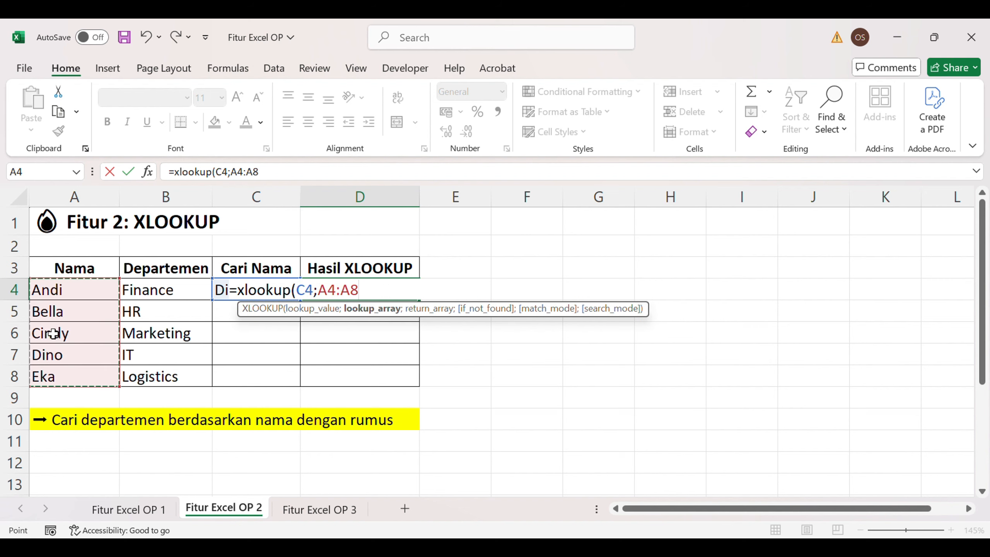
type(";")
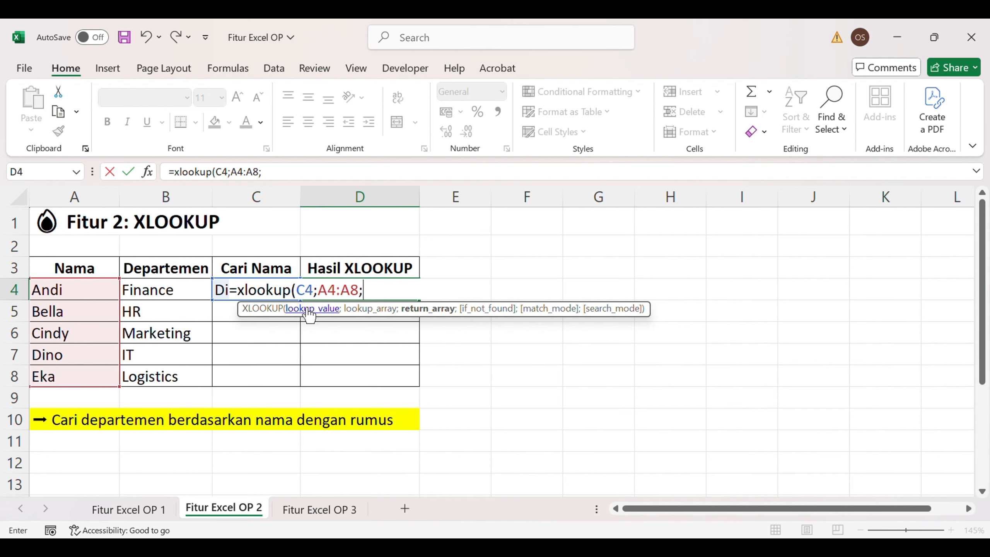
left_click_drag(152, 286, 162, 381)
left_click_drag(165, 375, 165, 375)
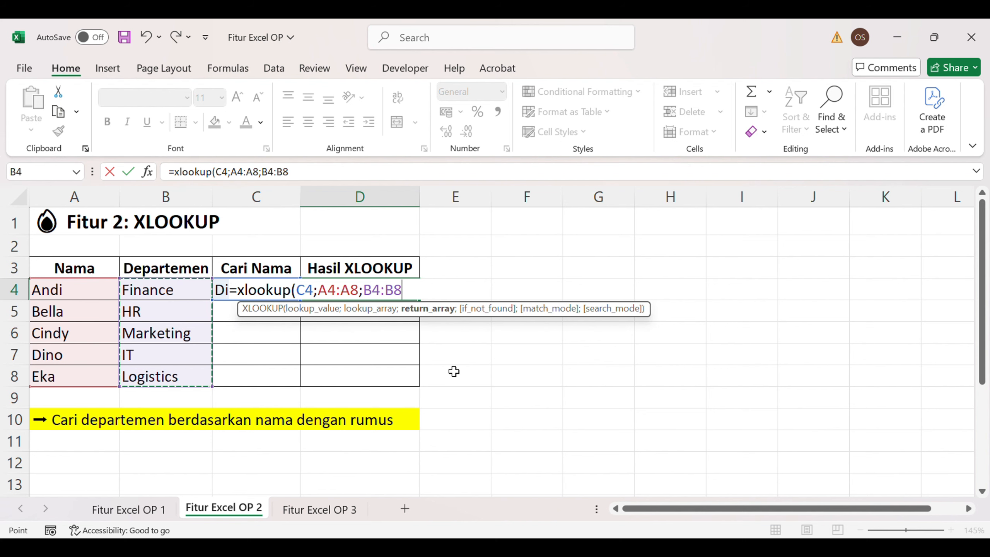
type(";")
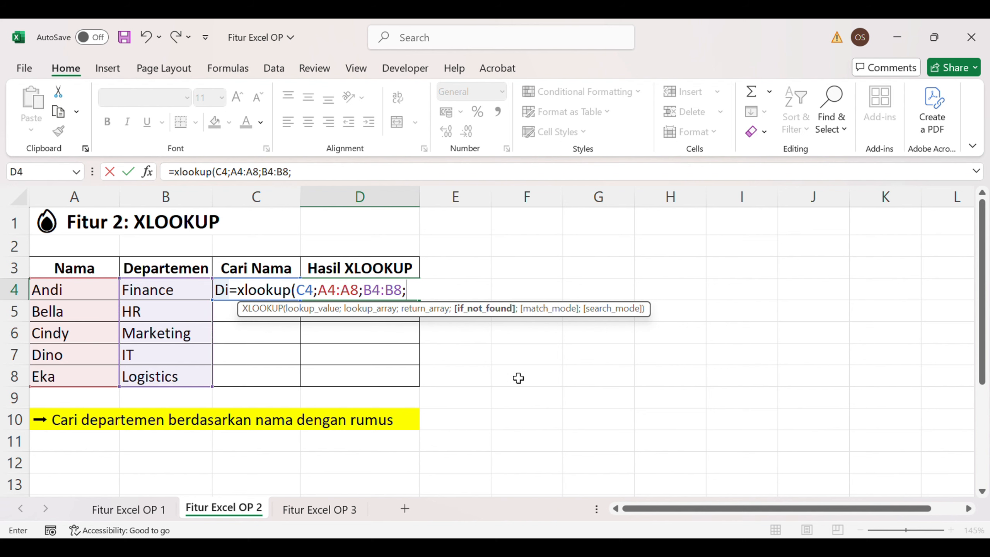
type("\"Tidak")
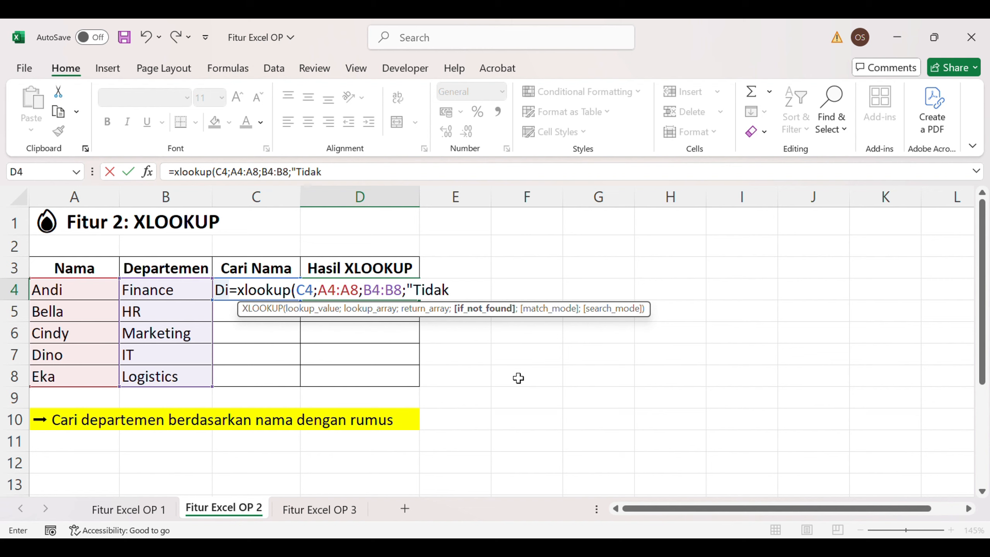
type(" ditemukan")
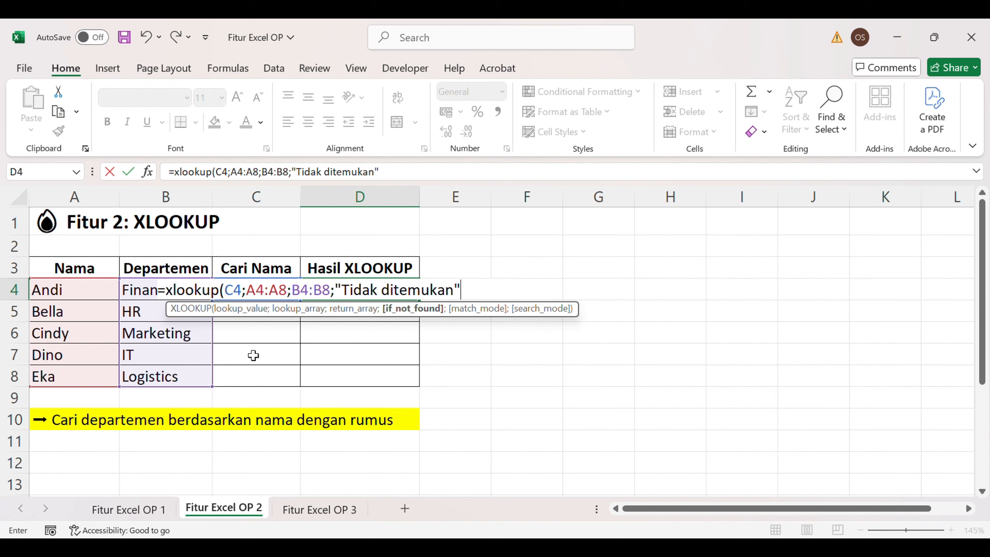
type(")")
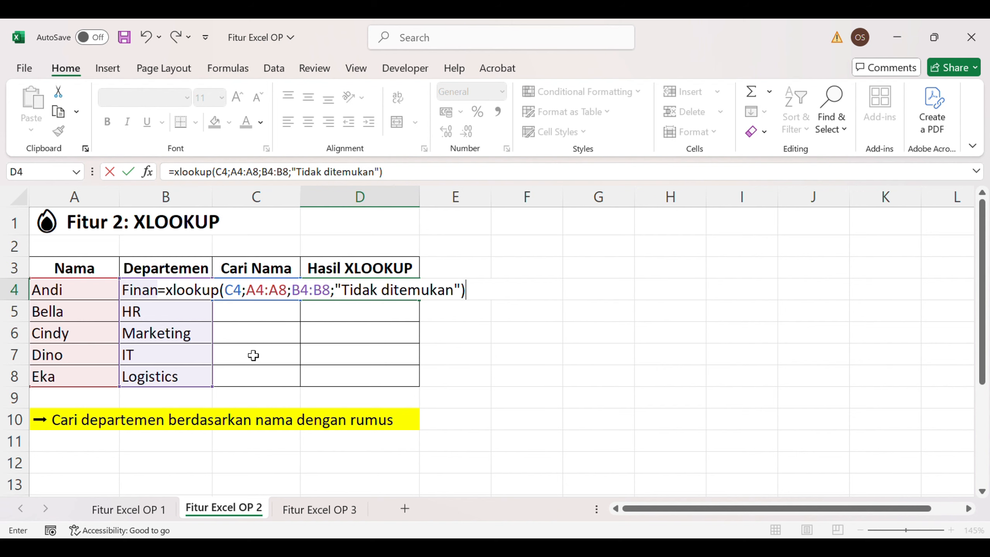
key("Return")
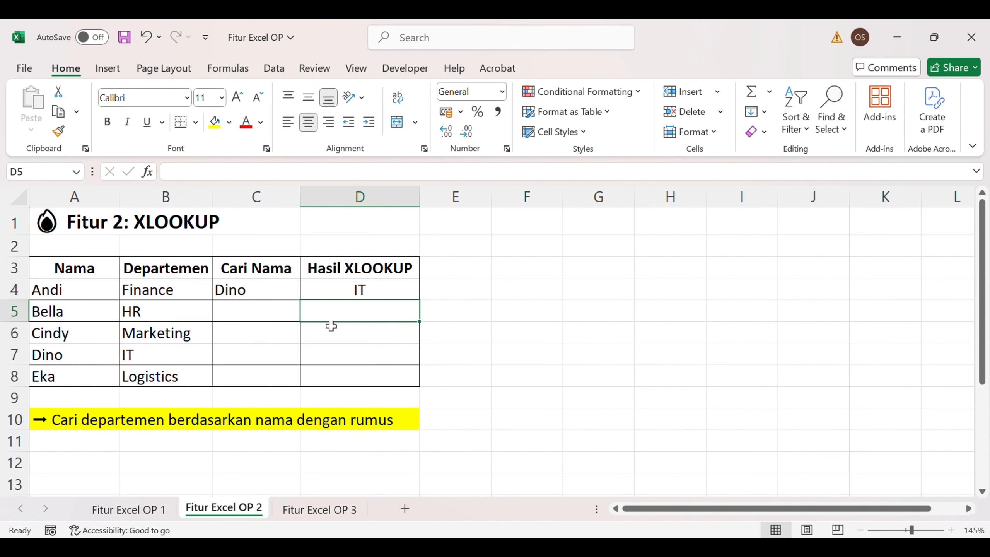
Step: Check the XLOOKUP result in D4 against the searched name in C4 and its source row 7
left_click(332, 291)
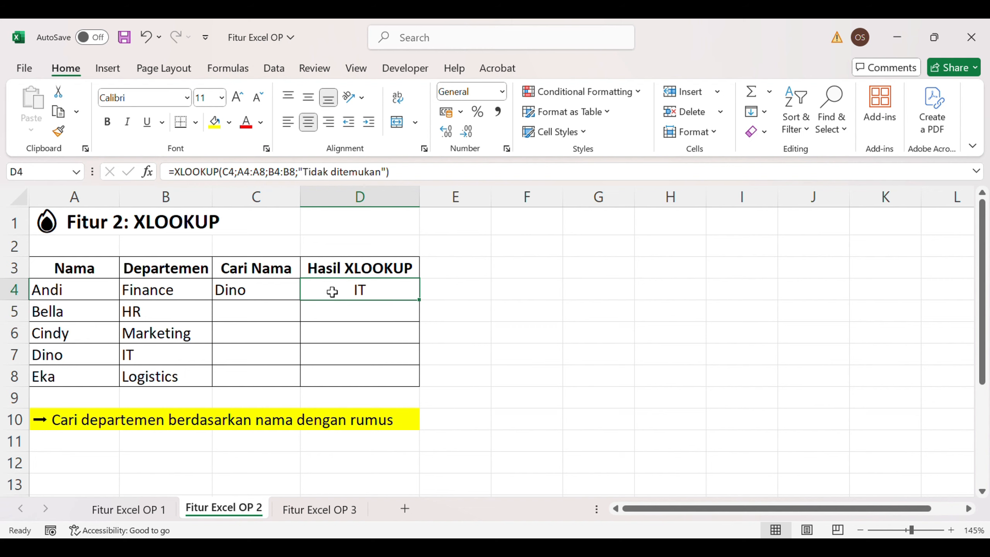
left_click(241, 291)
left_click(357, 290)
left_click(124, 368)
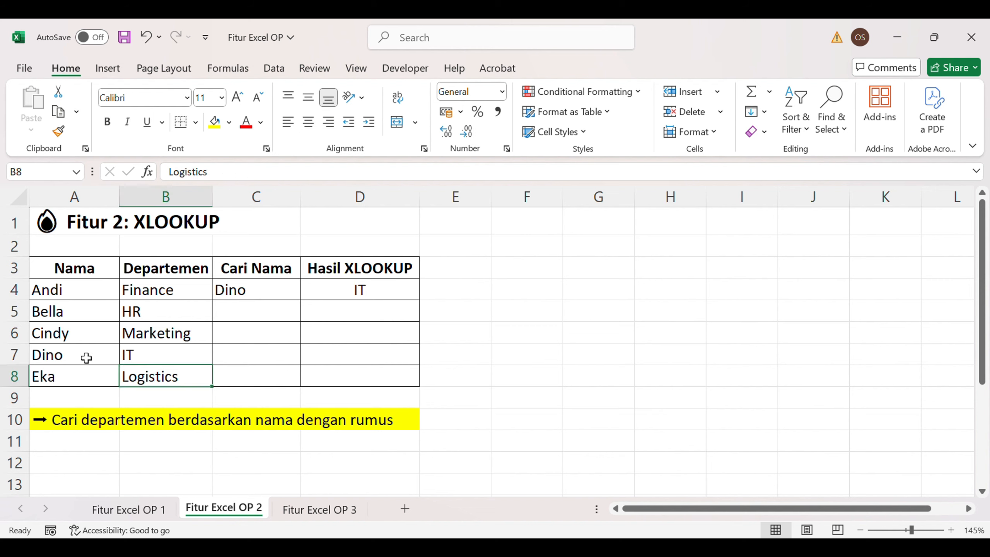
left_click_drag(87, 358, 157, 356)
left_click(85, 357)
left_click(269, 305)
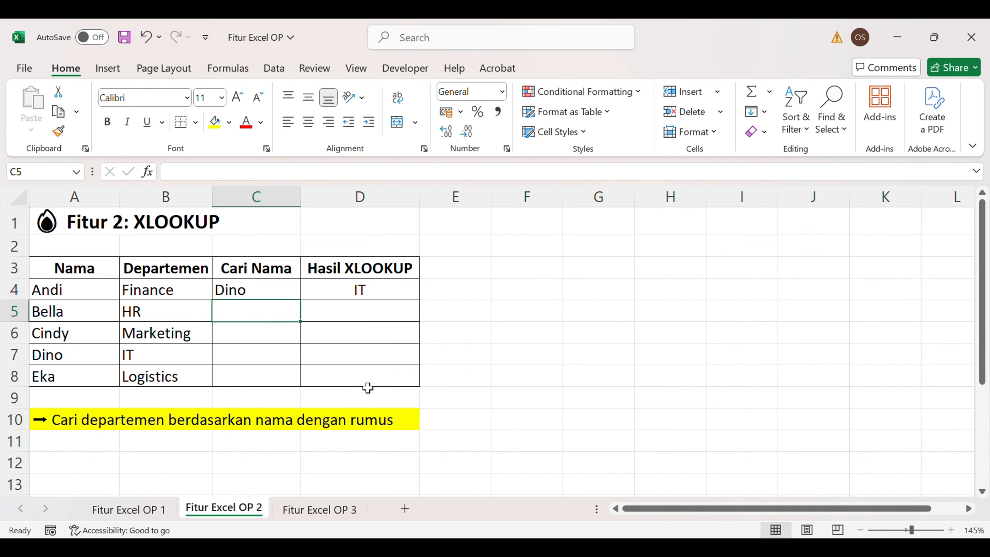
Step: Make the lookup and return ranges in the D4 formula absolute, as $A$4:$A$8 and $B$4:$B$8
double_click(336, 292)
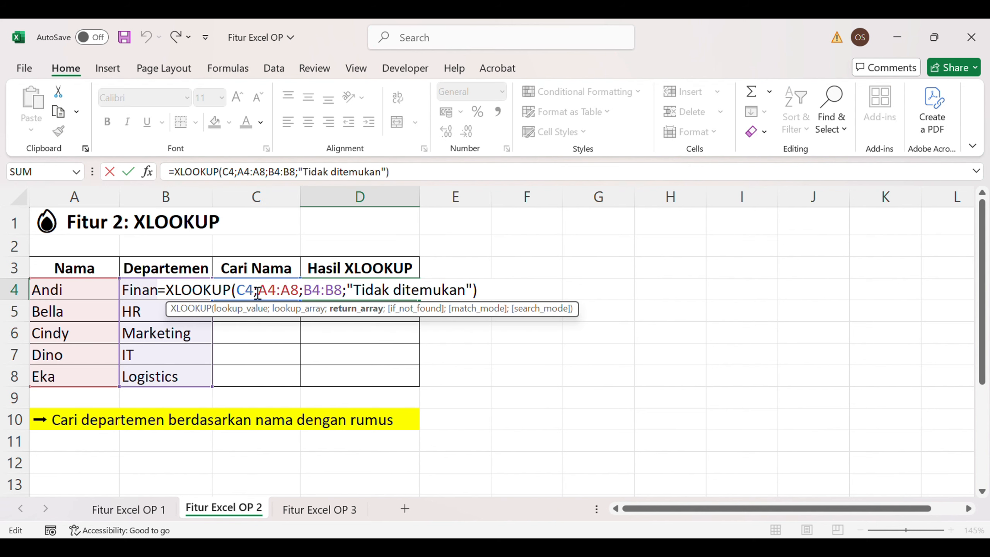
left_click_drag(257, 293, 343, 292)
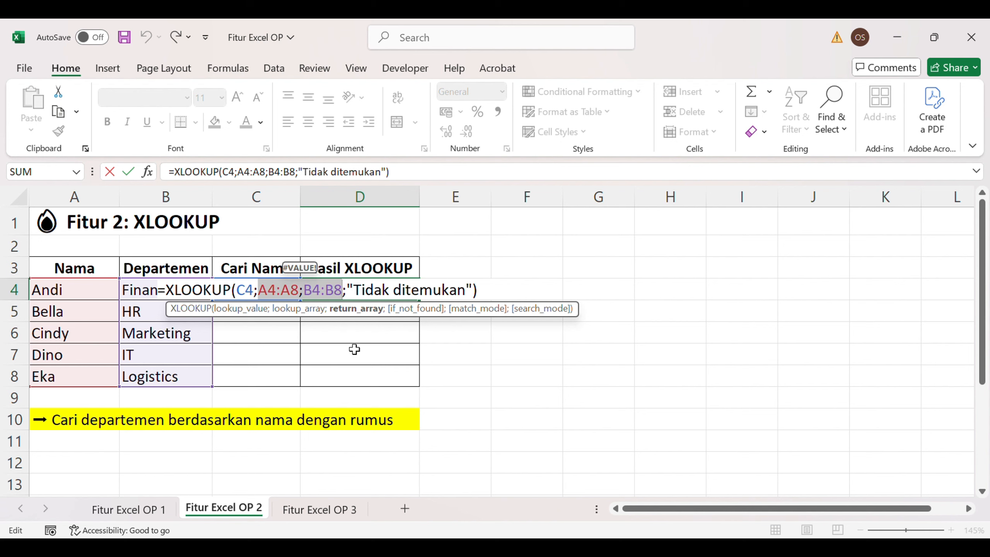
key("F4")
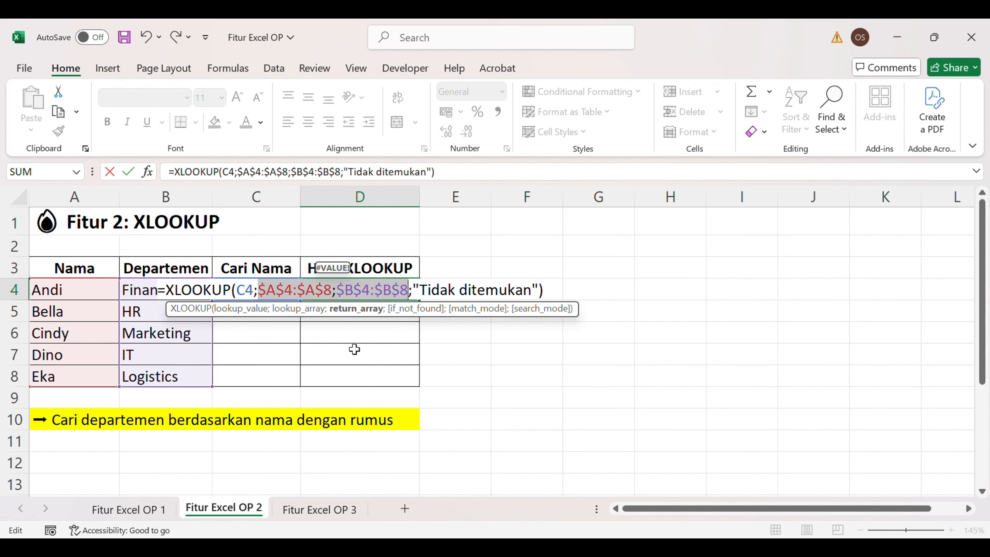
key("Return")
Step: Enter the names from A6, A4, A8 and A5, in that order, in C5 to C8 as further names to look up
left_click(253, 312)
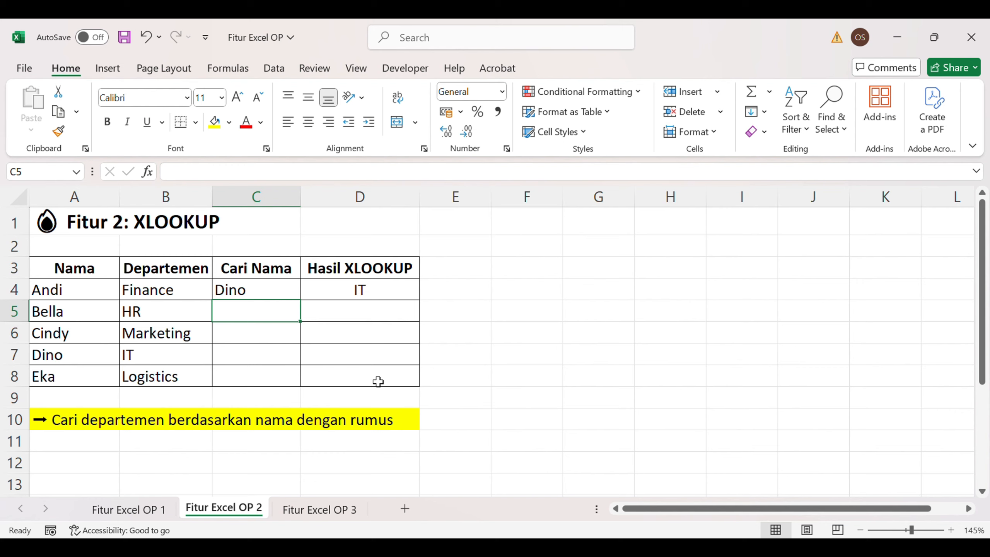
type("Cindy")
key("Return")
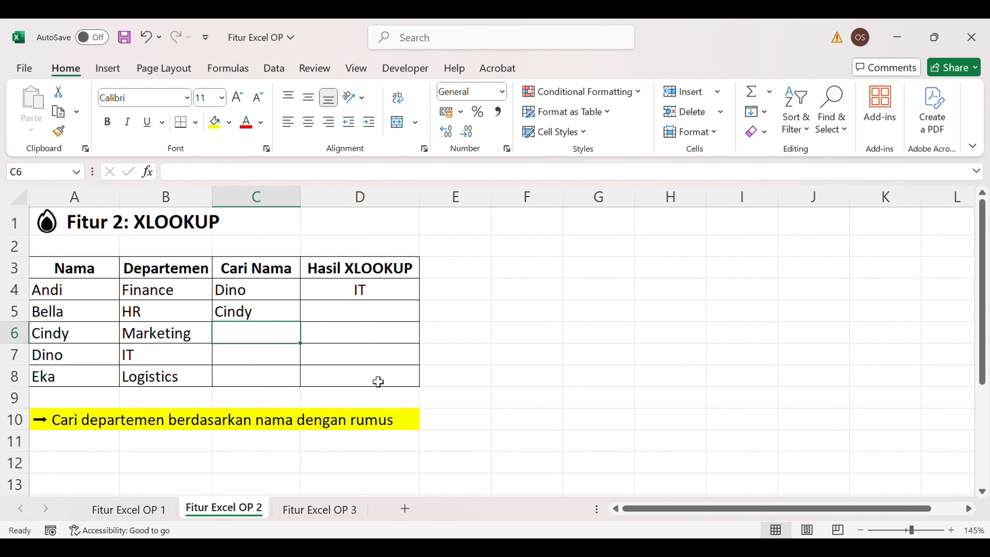
type("Andi")
key("Return")
type("Eka")
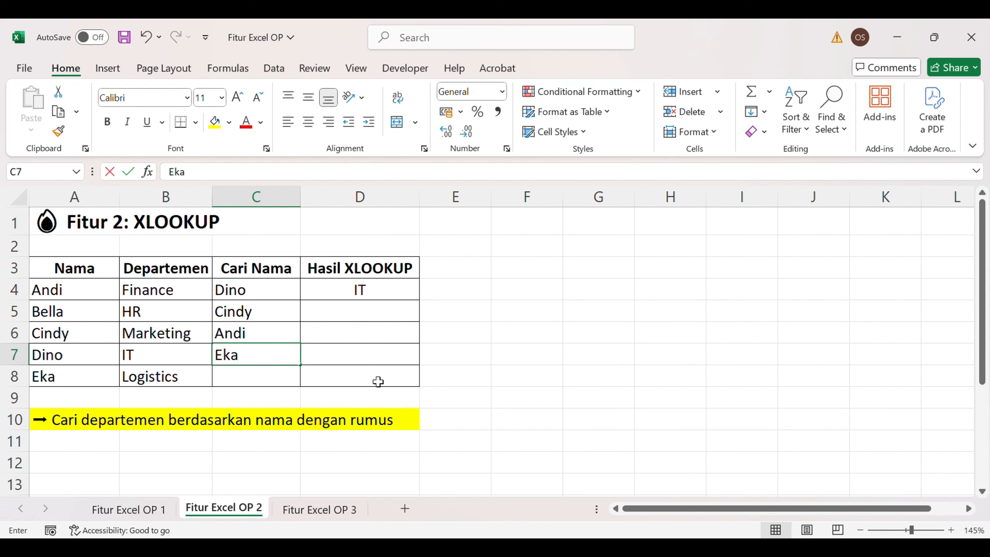
key("Return")
type("Bella")
key("Return")
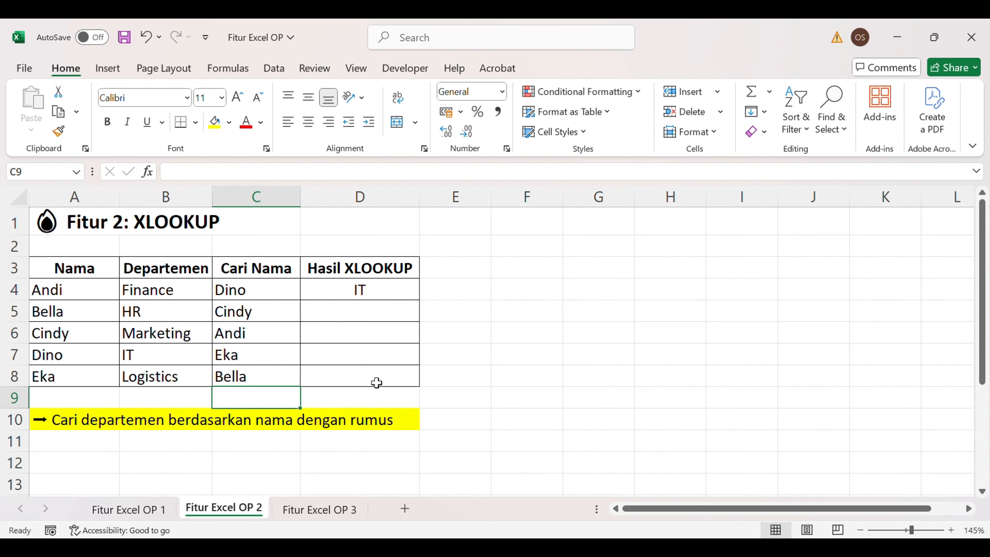
Step: Fill the XLOOKUP formula from D4 down to D8
left_click(391, 282)
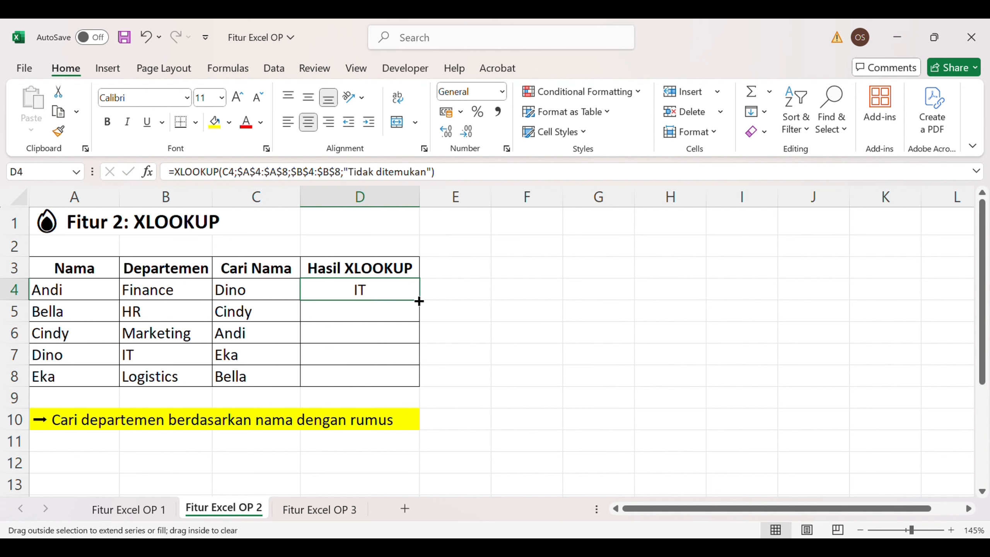
double_click(418, 299)
left_click(355, 315)
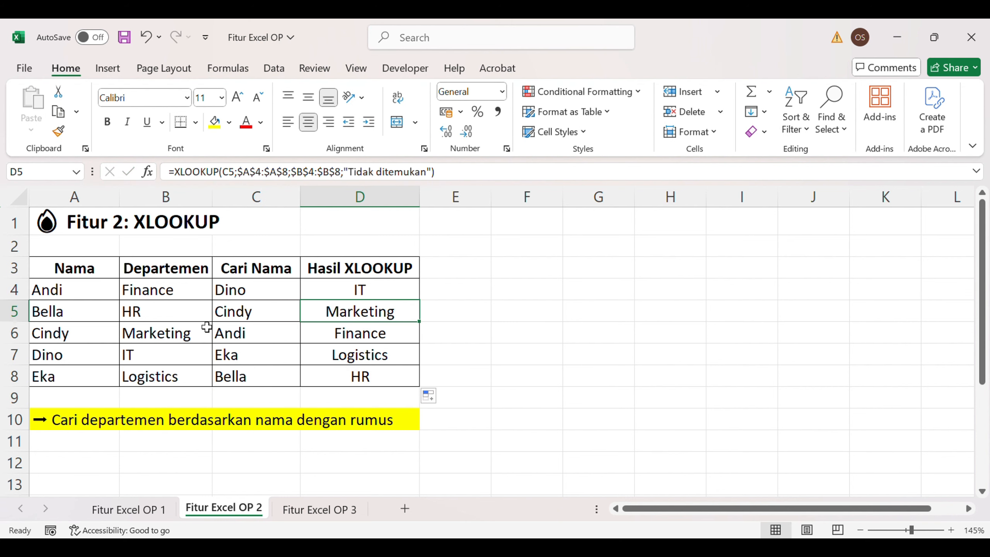
Step: Compare each searched name in C5:C8 with the department its XLOOKUP formula returns in D5:D8
left_click(232, 312)
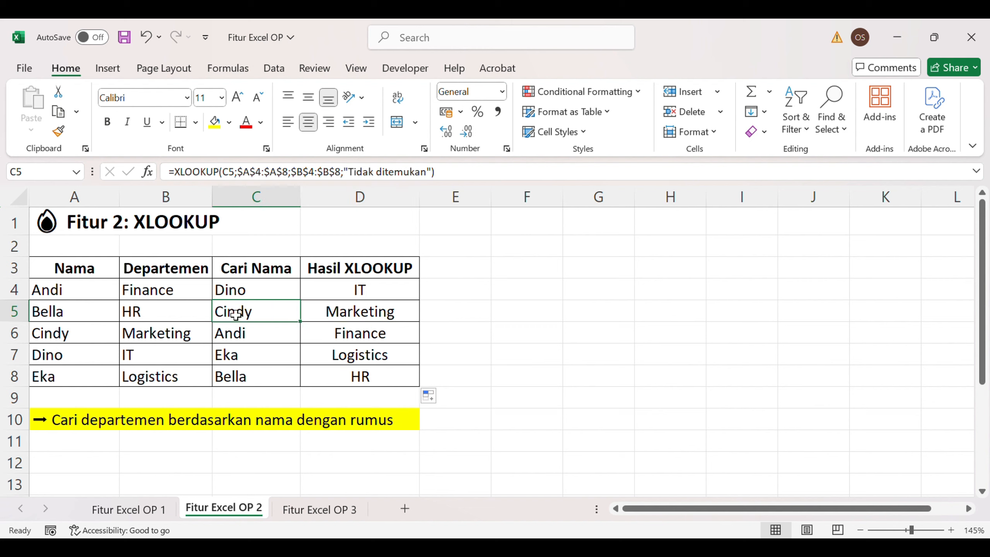
left_click(362, 315)
left_click(257, 339)
left_click(341, 336)
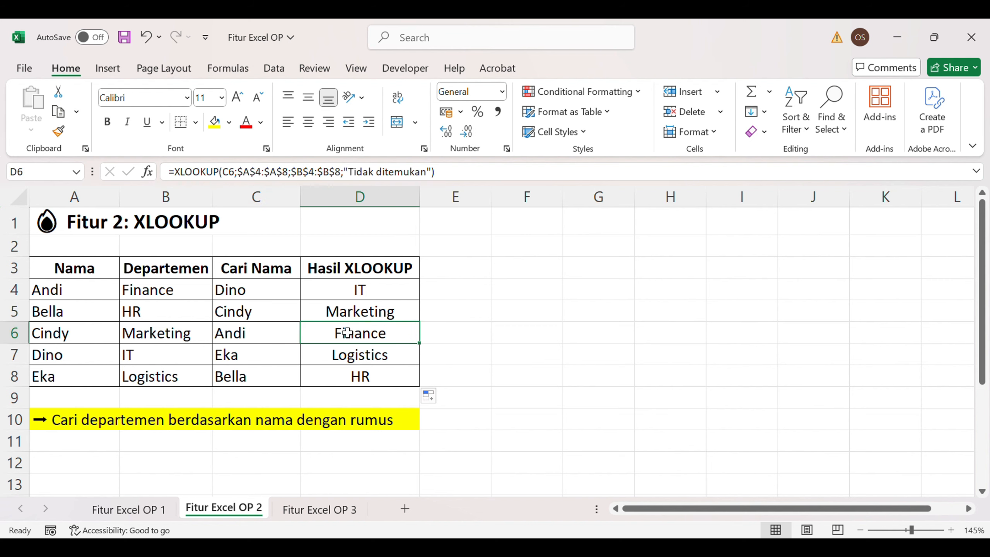
left_click(253, 357)
left_click(375, 356)
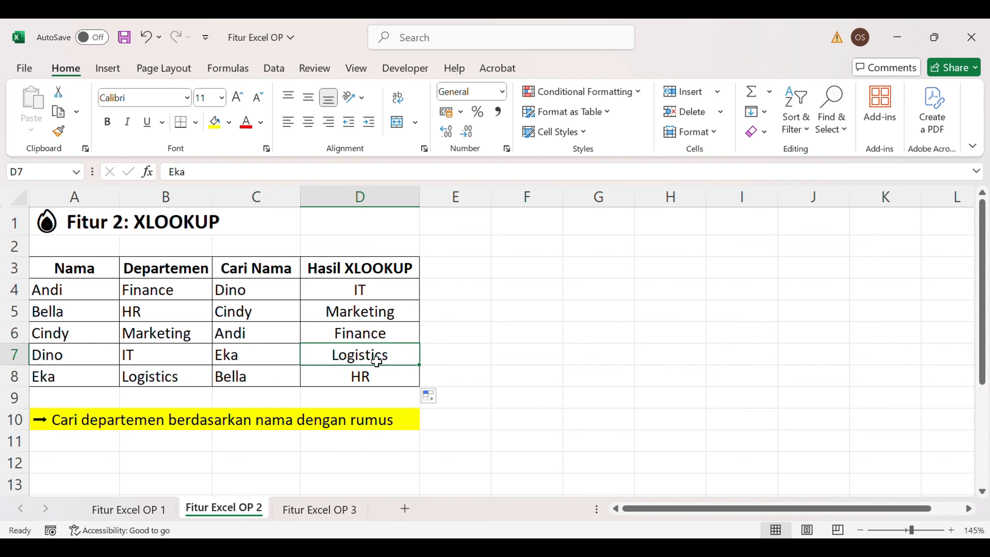
left_click(252, 375)
left_click(361, 377)
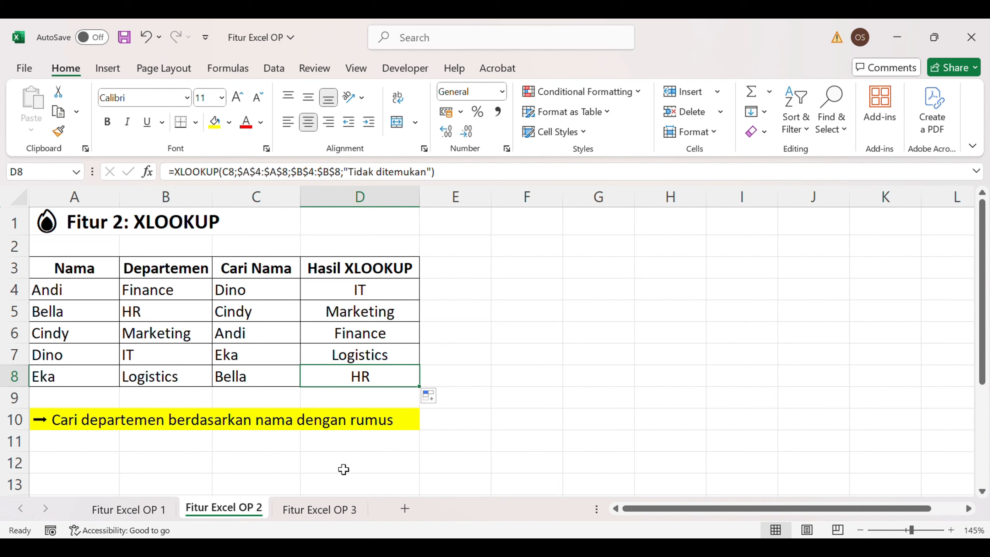
Step: Open sheet Fitur Excel OP 3 and examine the UNIQUE and FILTER instruction notes in A12 and A13
left_click(319, 509)
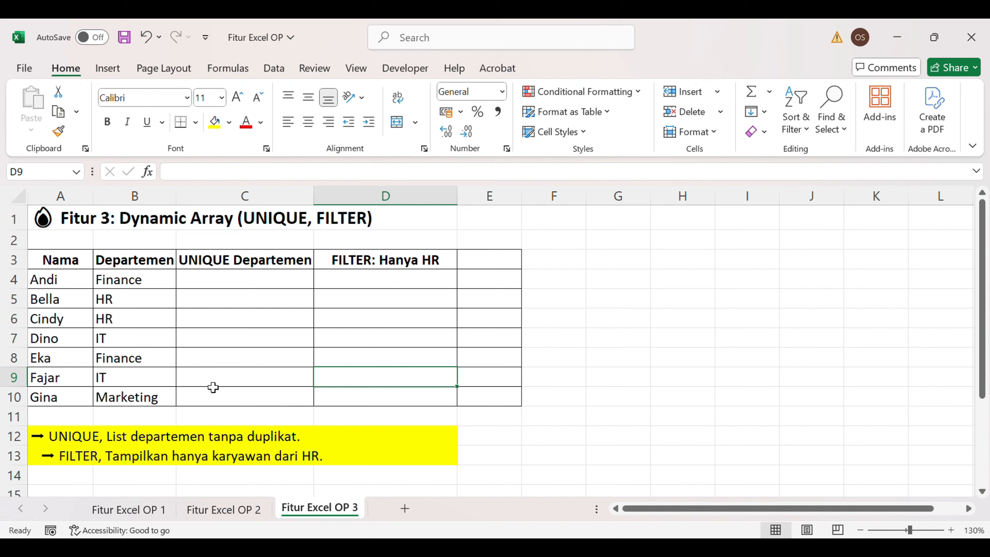
left_click(49, 449)
left_click(76, 436)
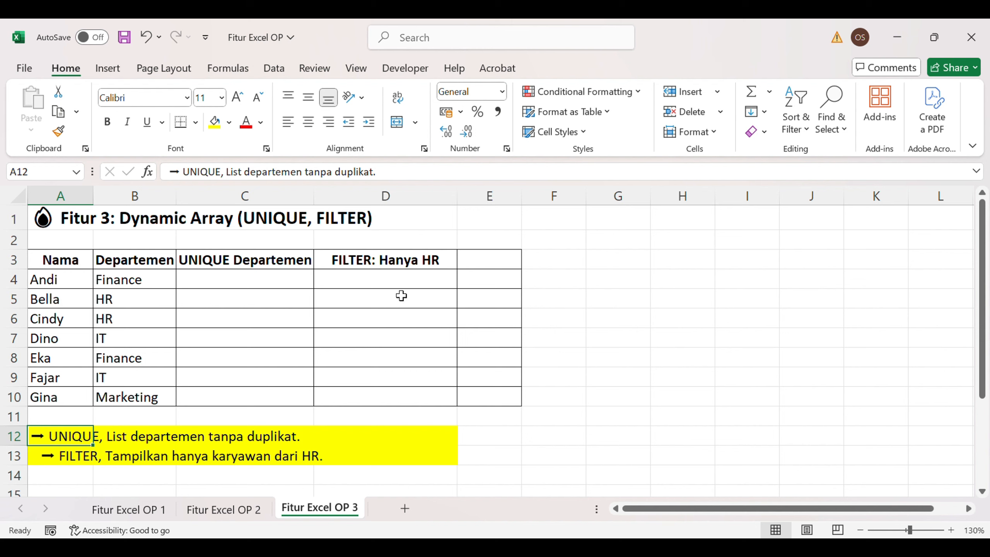
left_click(71, 459)
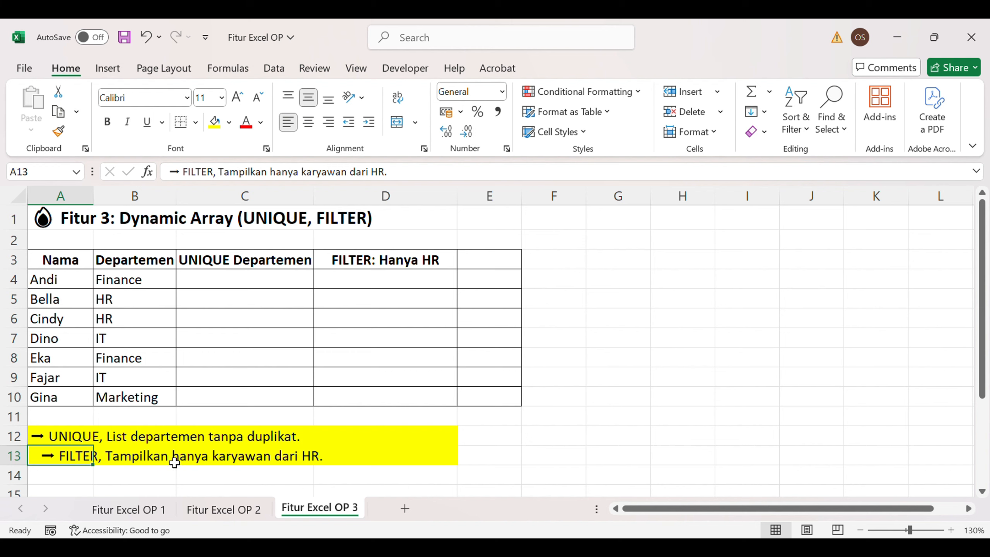
Step: Enter =UNIQUE(B4:B10) in C4 to list the departments without duplicates
left_click(256, 279)
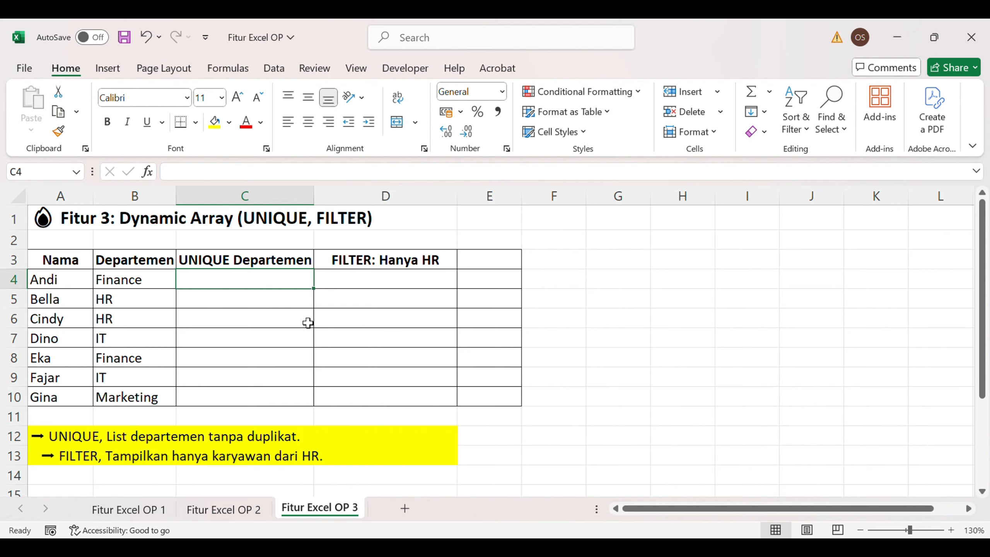
type("=")
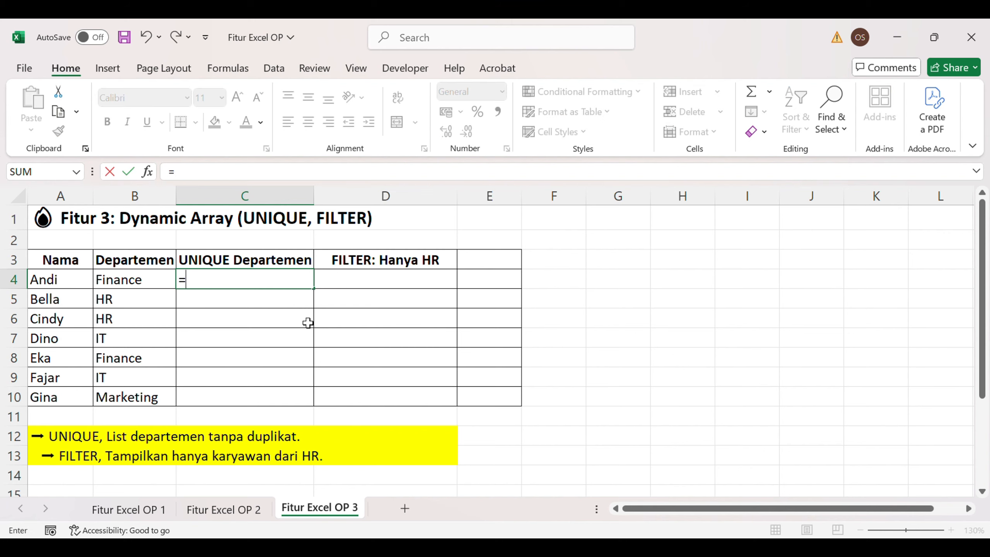
type("uni")
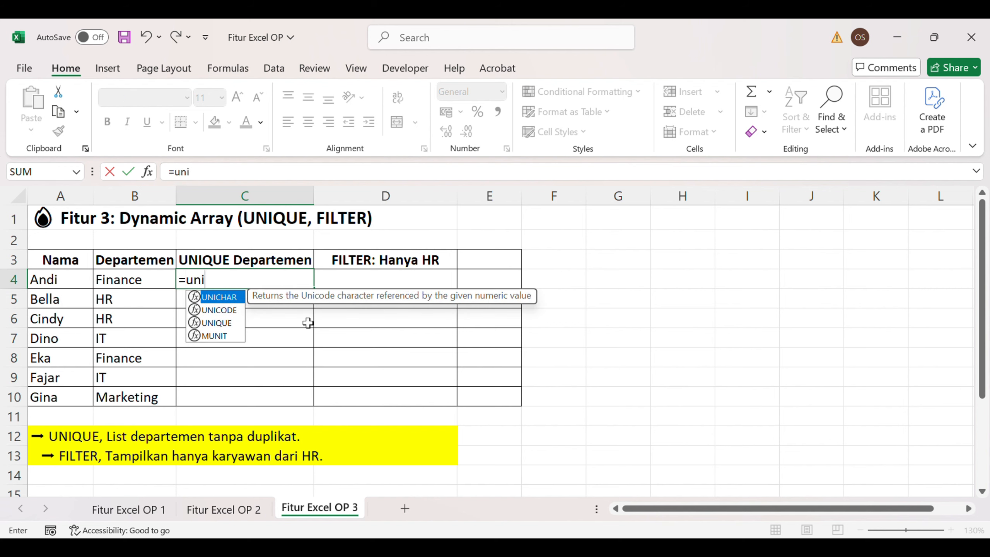
type("que")
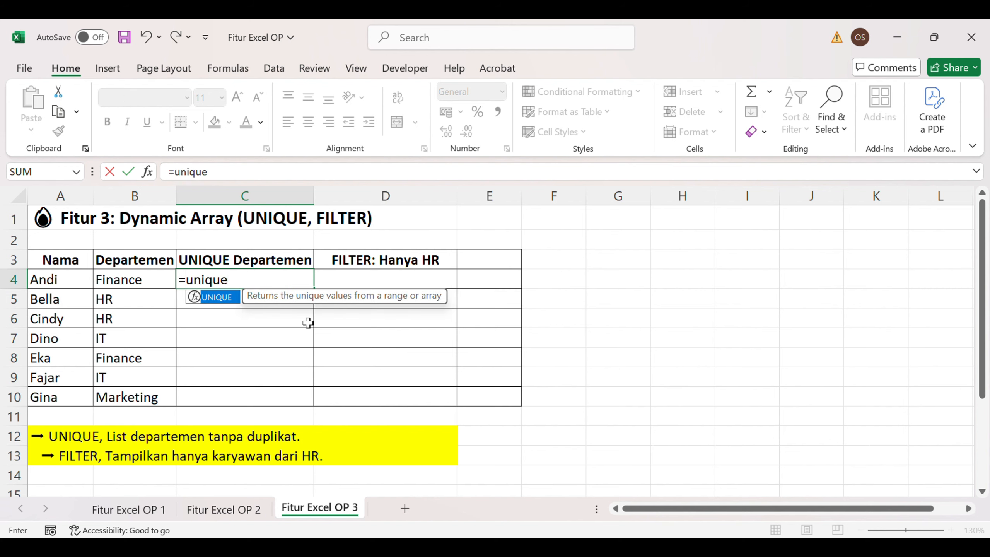
type("(")
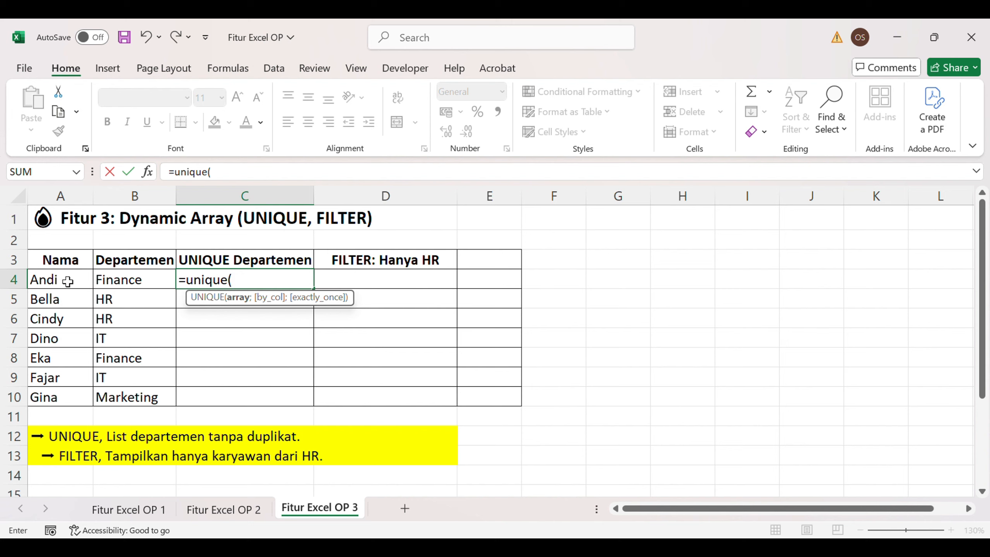
left_click_drag(113, 280, 133, 398)
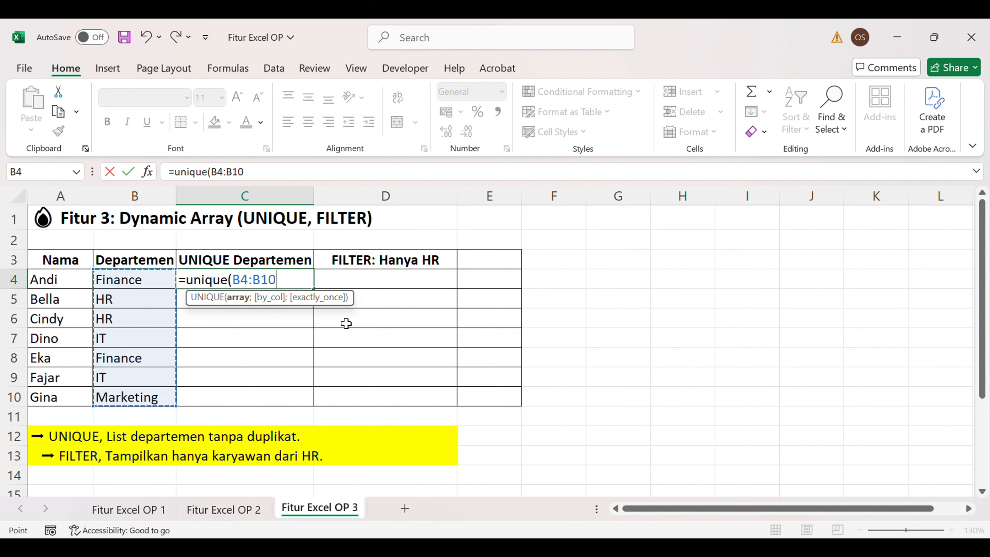
type(")")
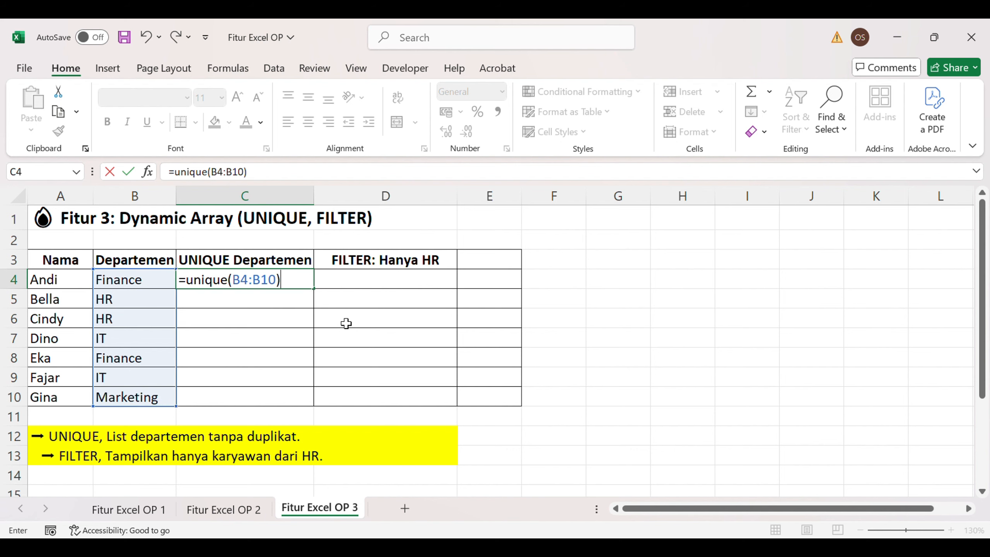
key("Return")
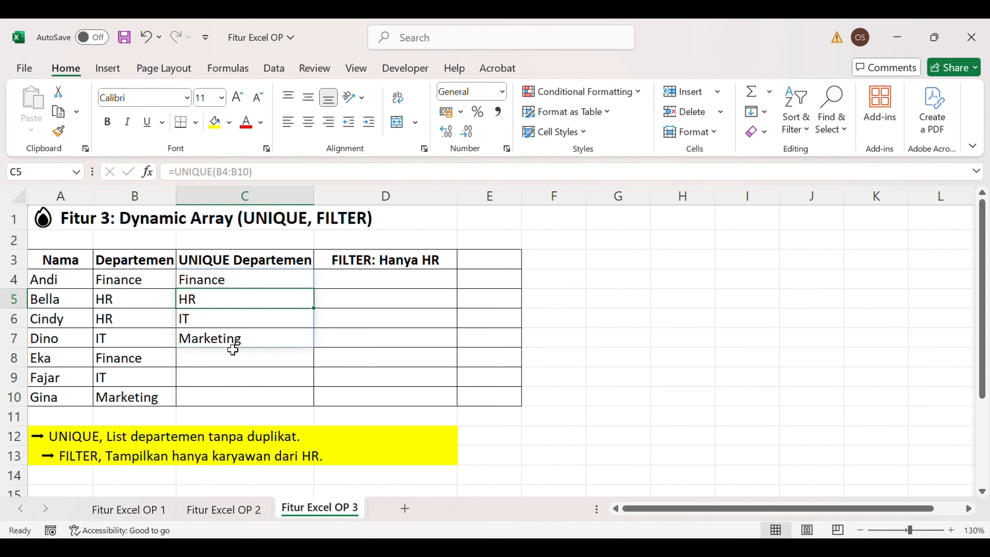
Step: Inspect each cell of the UNIQUE department list in C4:C7
left_click(233, 280)
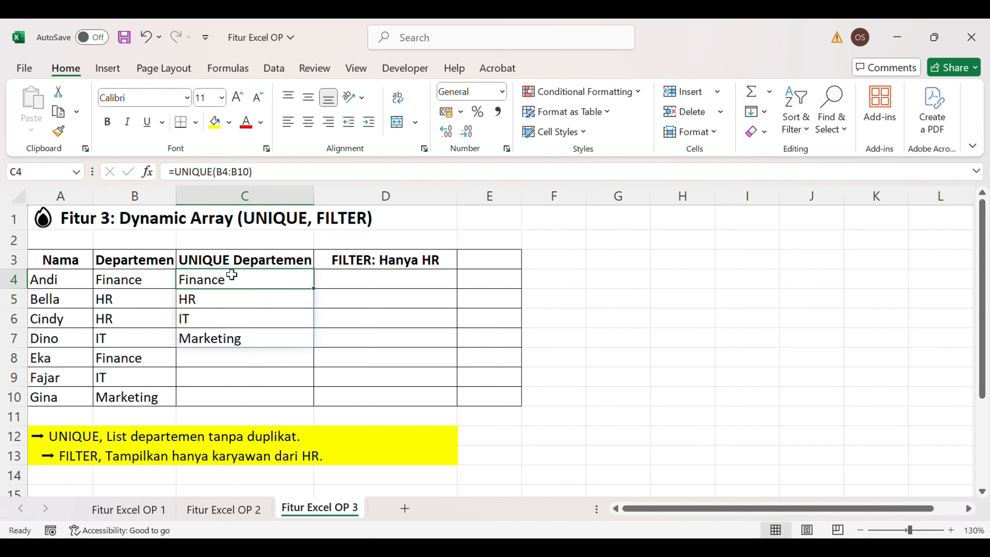
left_click(221, 299)
left_click(223, 318)
left_click(233, 337)
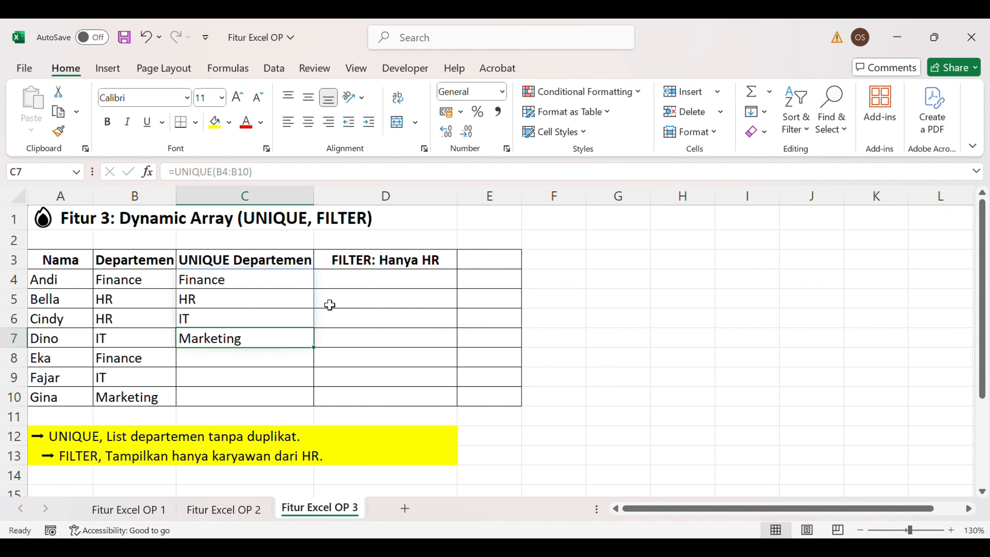
Step: Enter =FILTER(A4:B10;B4:B10="HR") in D4 to show only the HR employees with their department
left_click(440, 279)
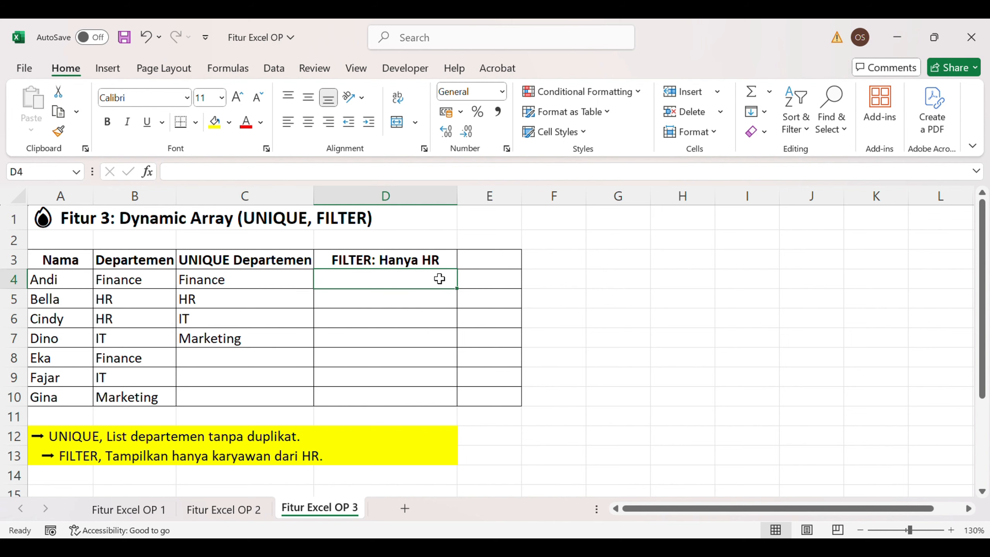
type("=filter")
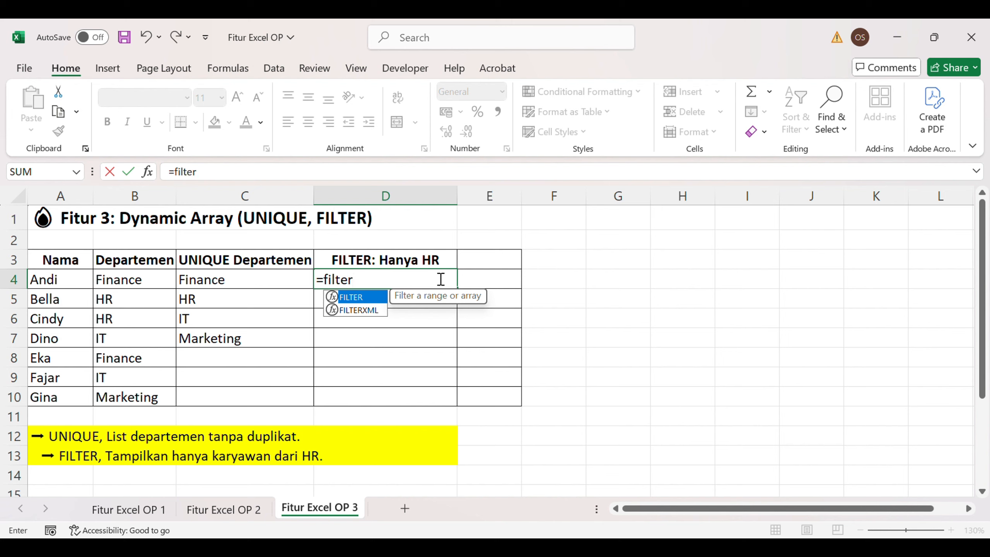
type("(")
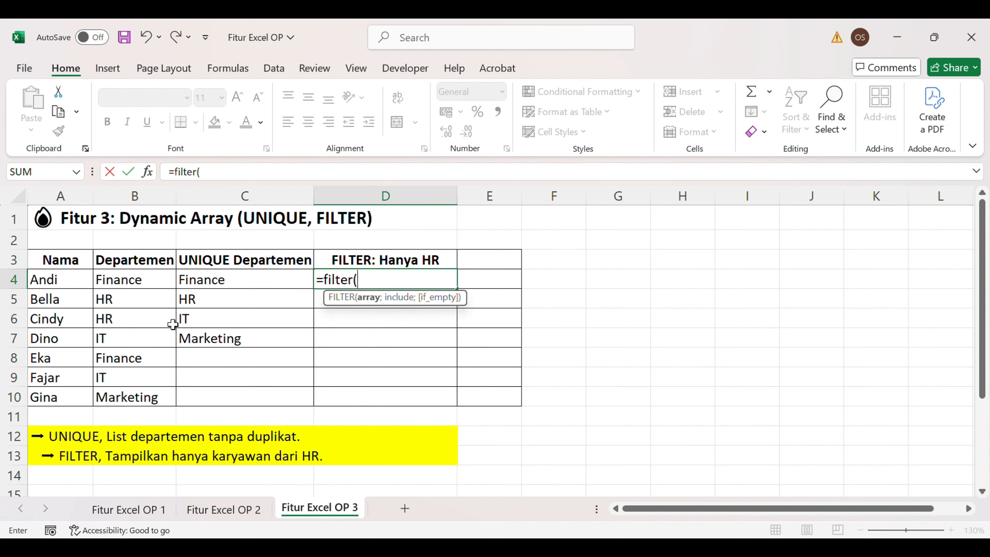
left_click_drag(57, 285, 137, 401)
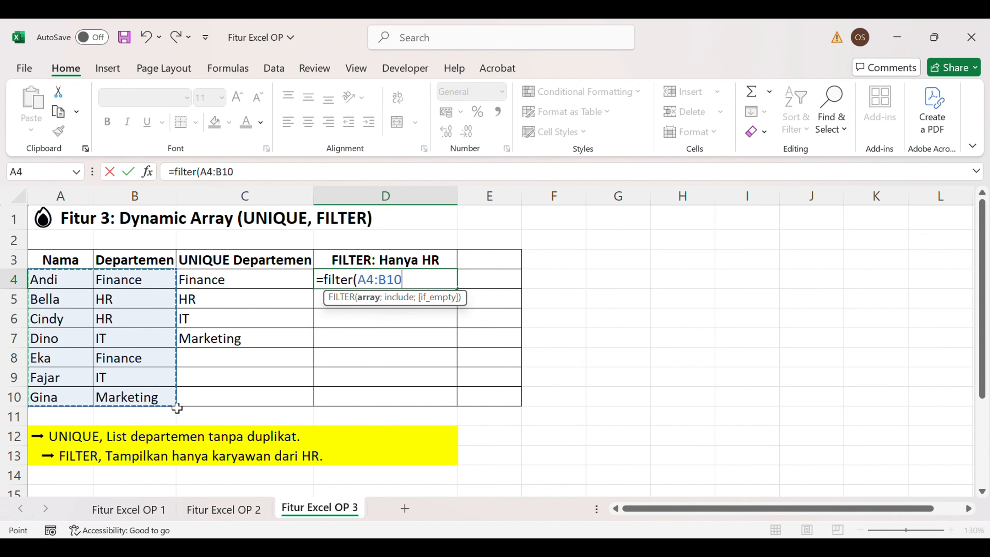
type(";")
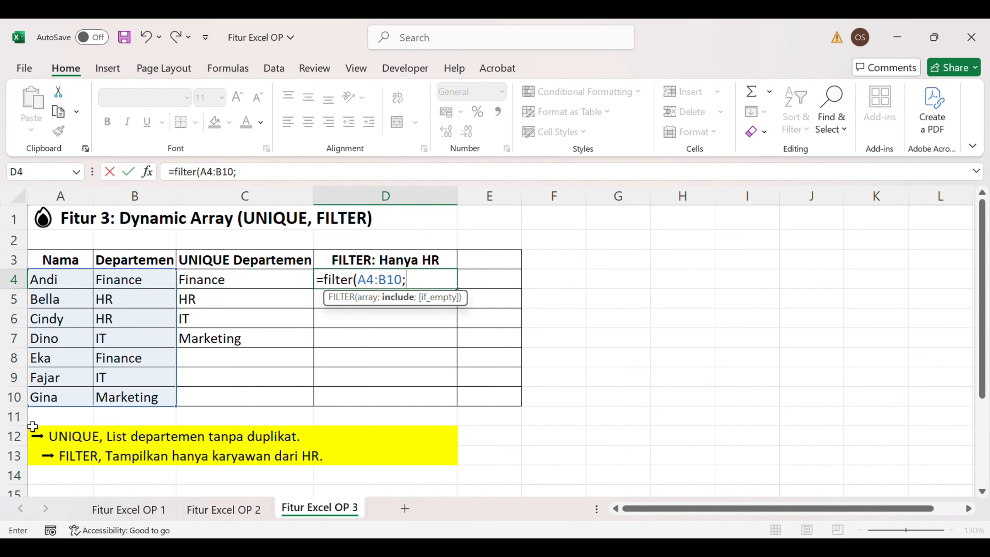
left_click_drag(121, 278, 132, 398)
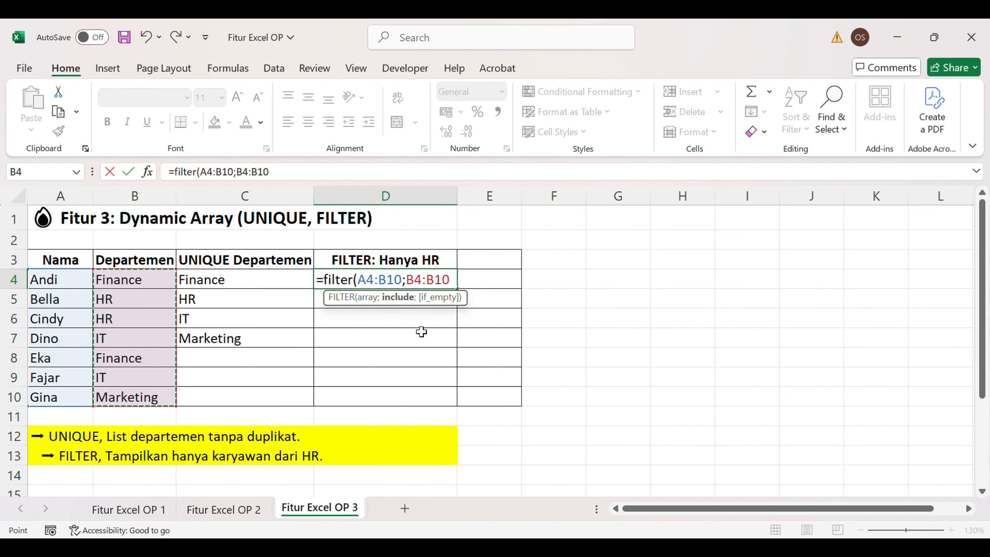
type("=")
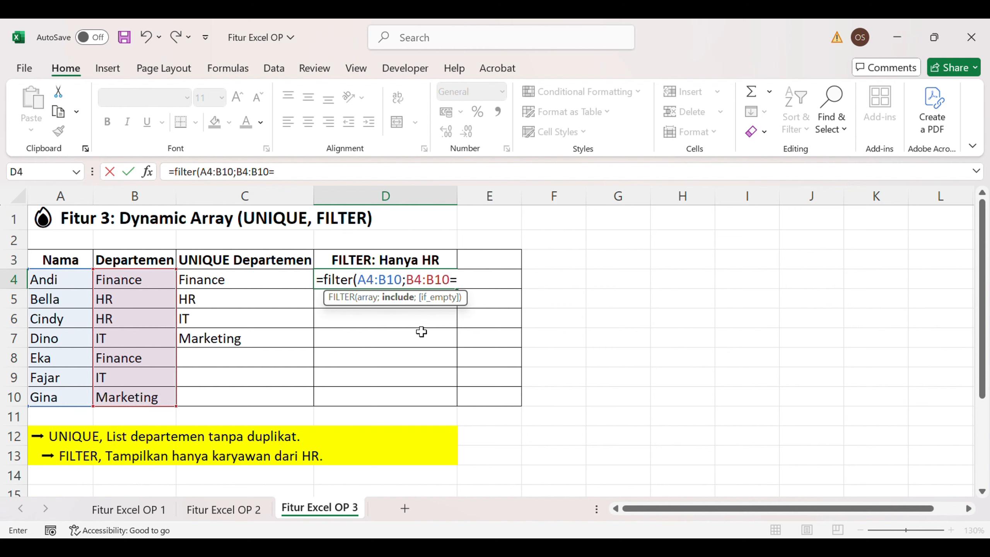
type("\"HR\")")
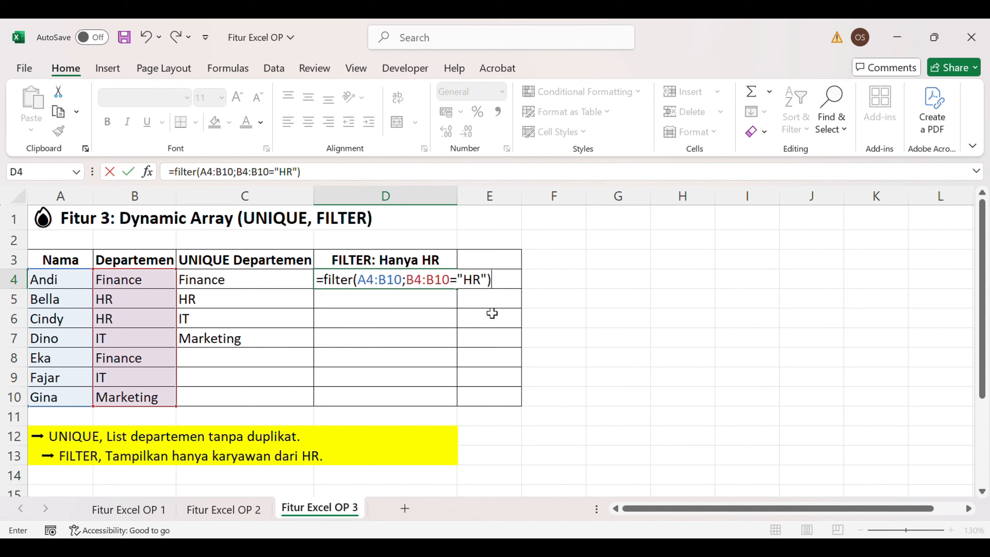
key("Return")
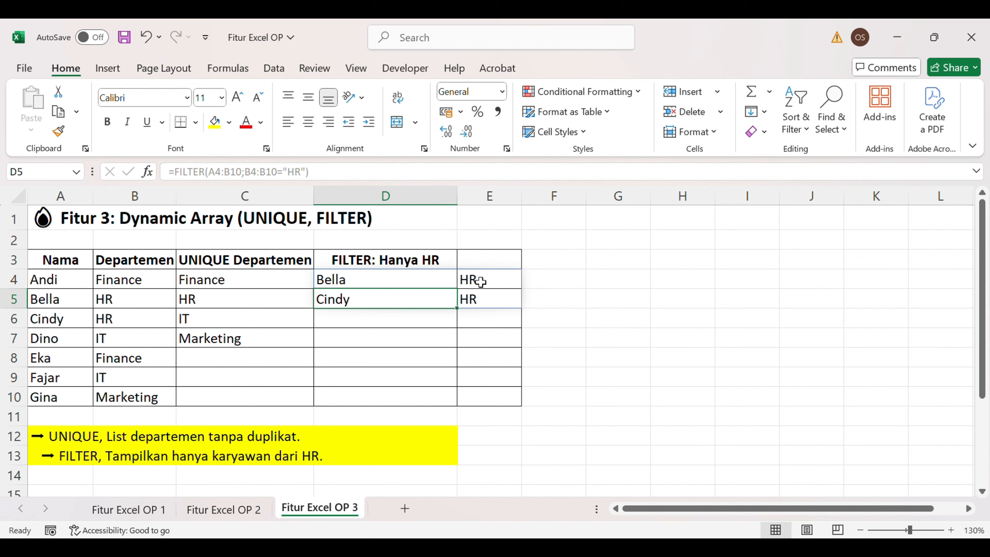
Step: Compare the FILTER output in D4:E5 with the matching HR rows A5:B6 of the source table
left_click(408, 276)
left_click_drag(408, 277, 483, 298)
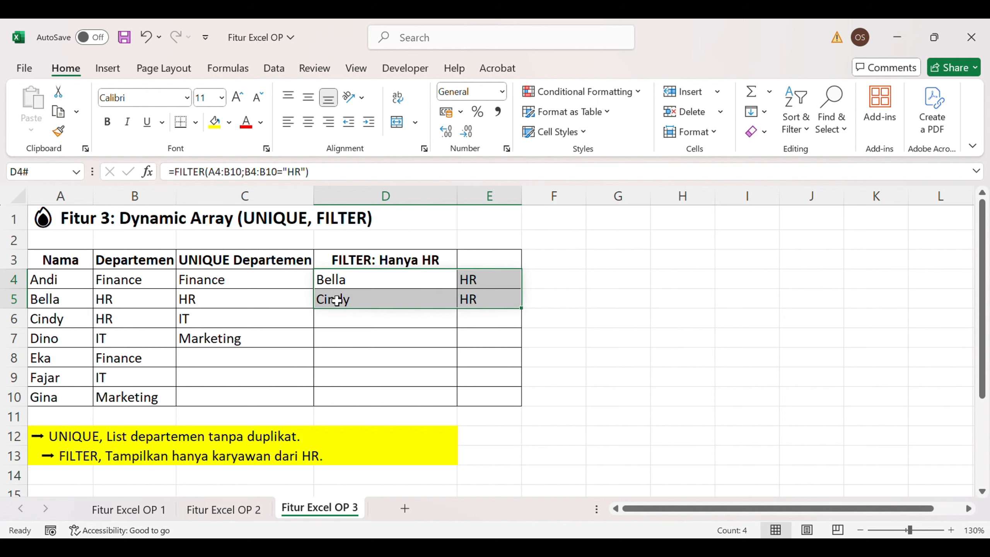
left_click_drag(55, 300, 141, 302)
left_click_drag(78, 318, 111, 322, "ctrl")
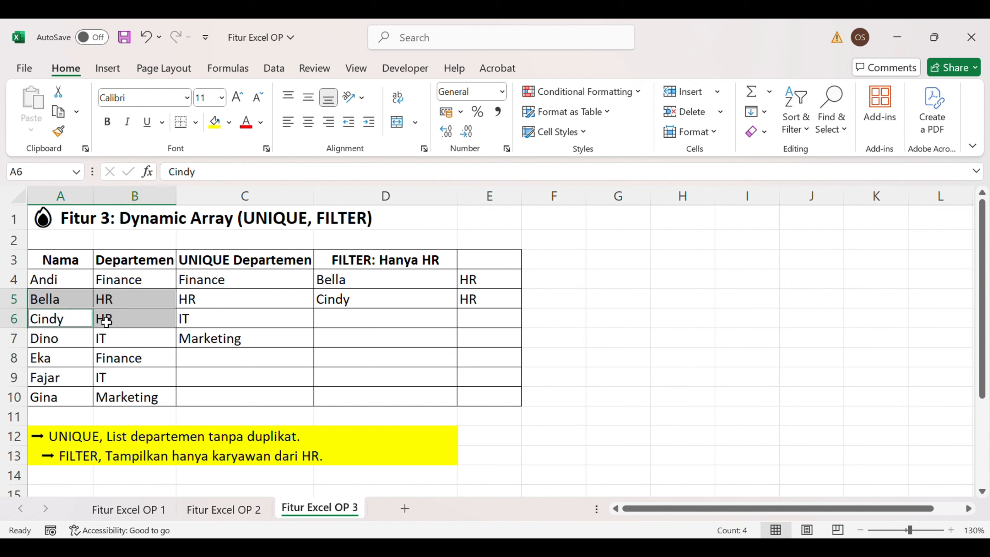
Step: Enter =FILTER(A4:B10;B4:B10="Finance") in D6 to show only the Finance employees with their department
left_click(329, 320)
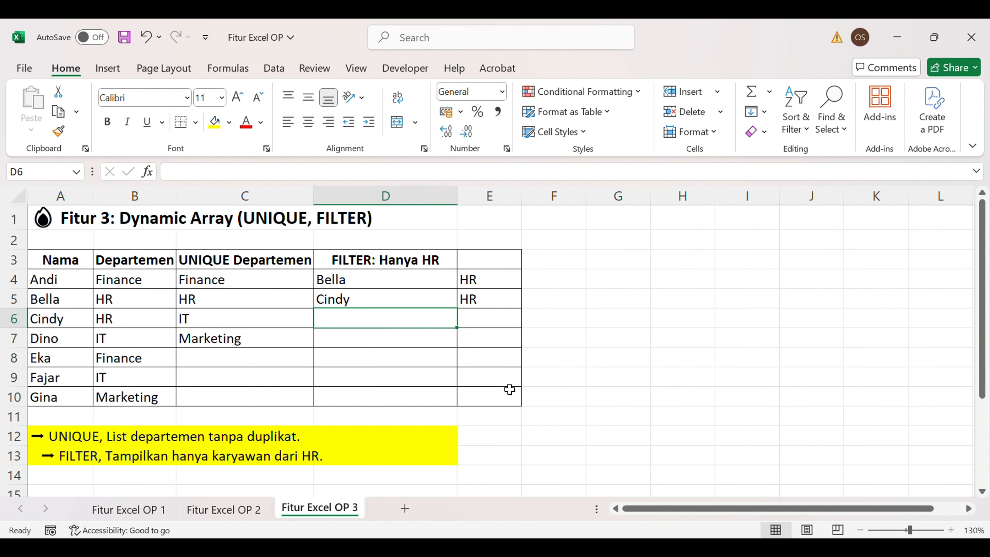
type("=fi")
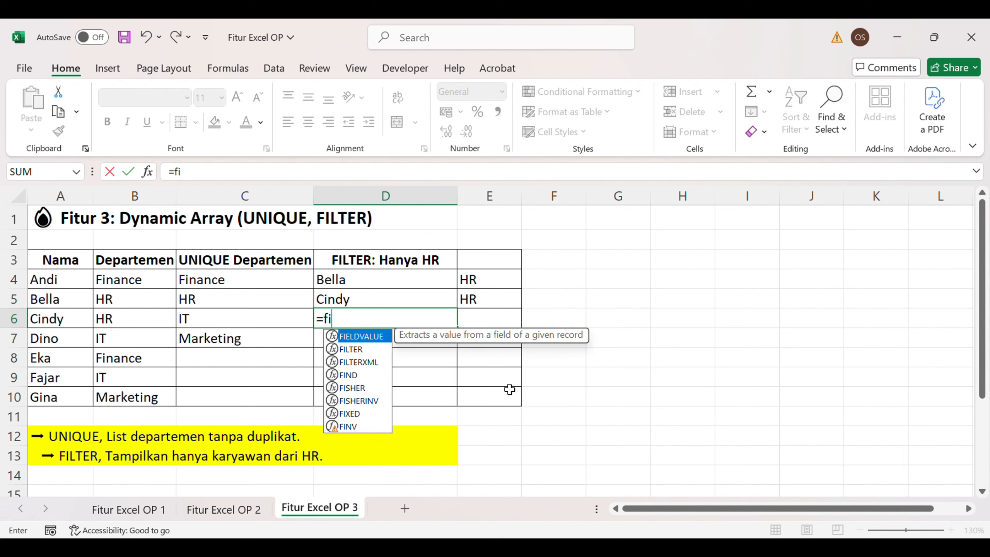
type("lter(")
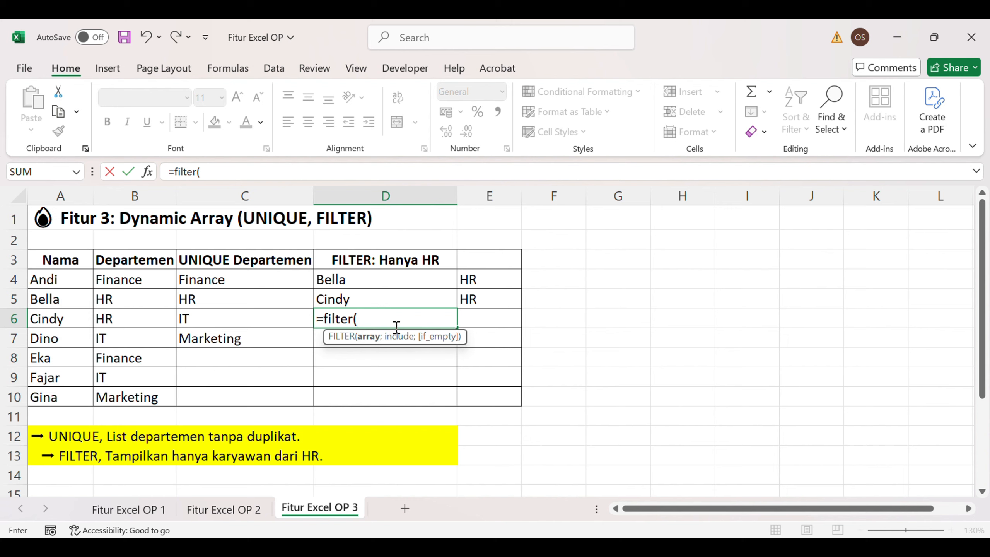
left_click_drag(74, 281, 144, 396)
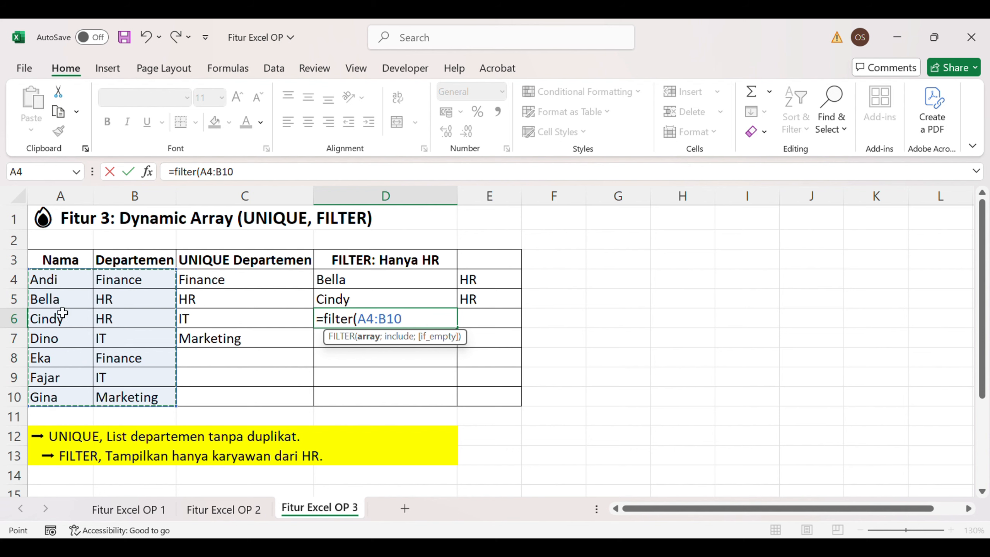
type(";")
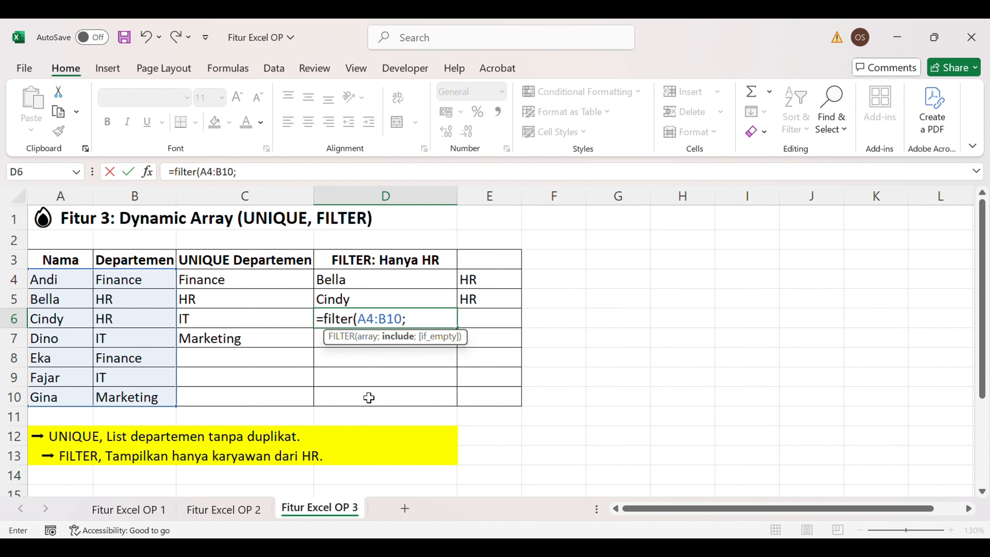
left_click_drag(120, 278, 115, 398)
type("=")
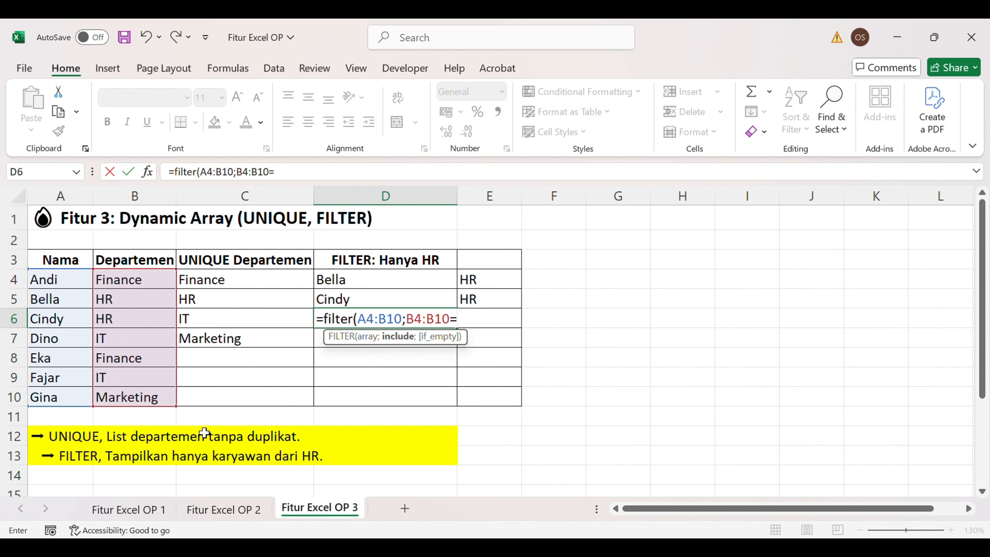
type("\"Finance\"")
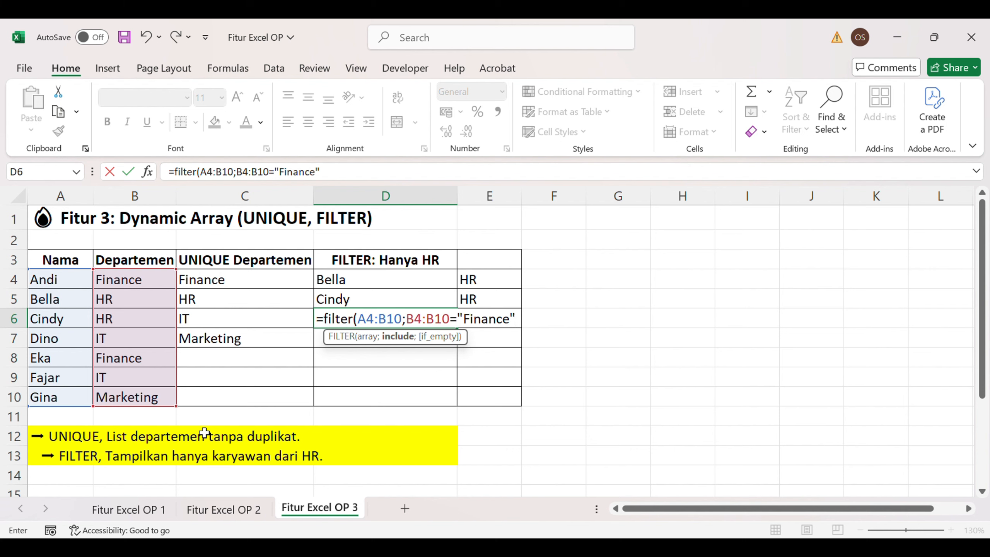
type(")")
key("Return")
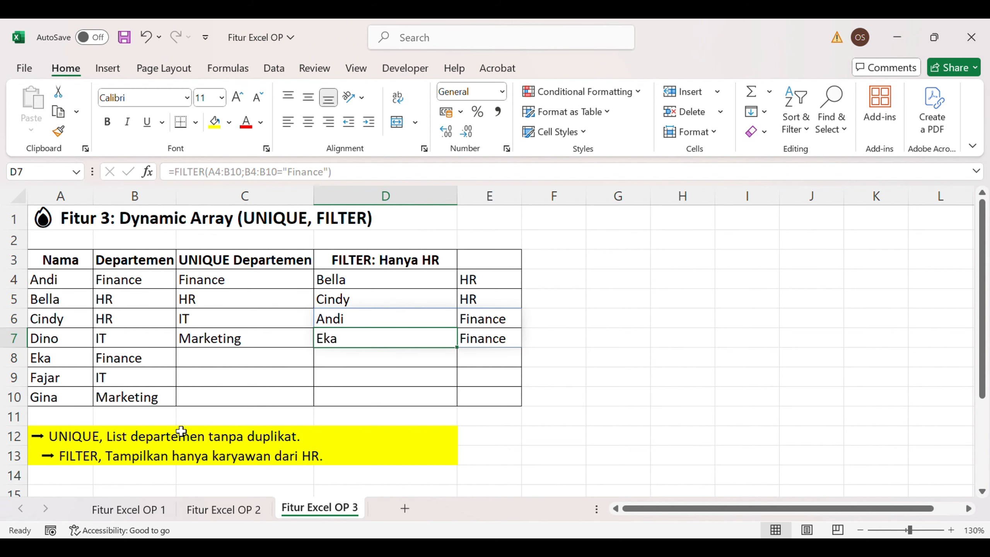